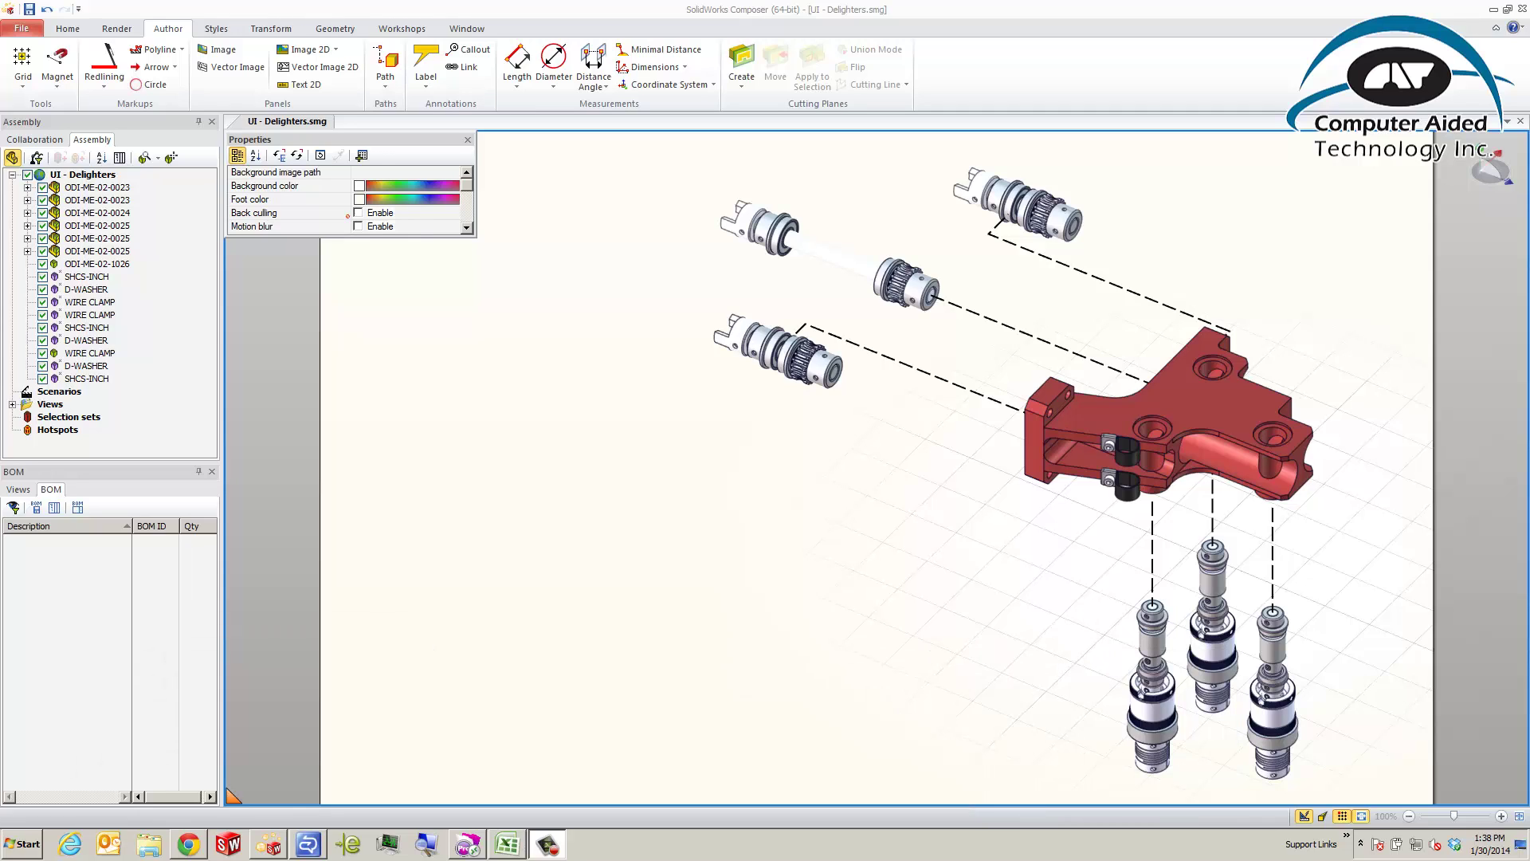
# Open the BOM workshop and turn off skipping characters from the right for the Default BOM profile's property comparison.
pyautogui.click(414, 31)
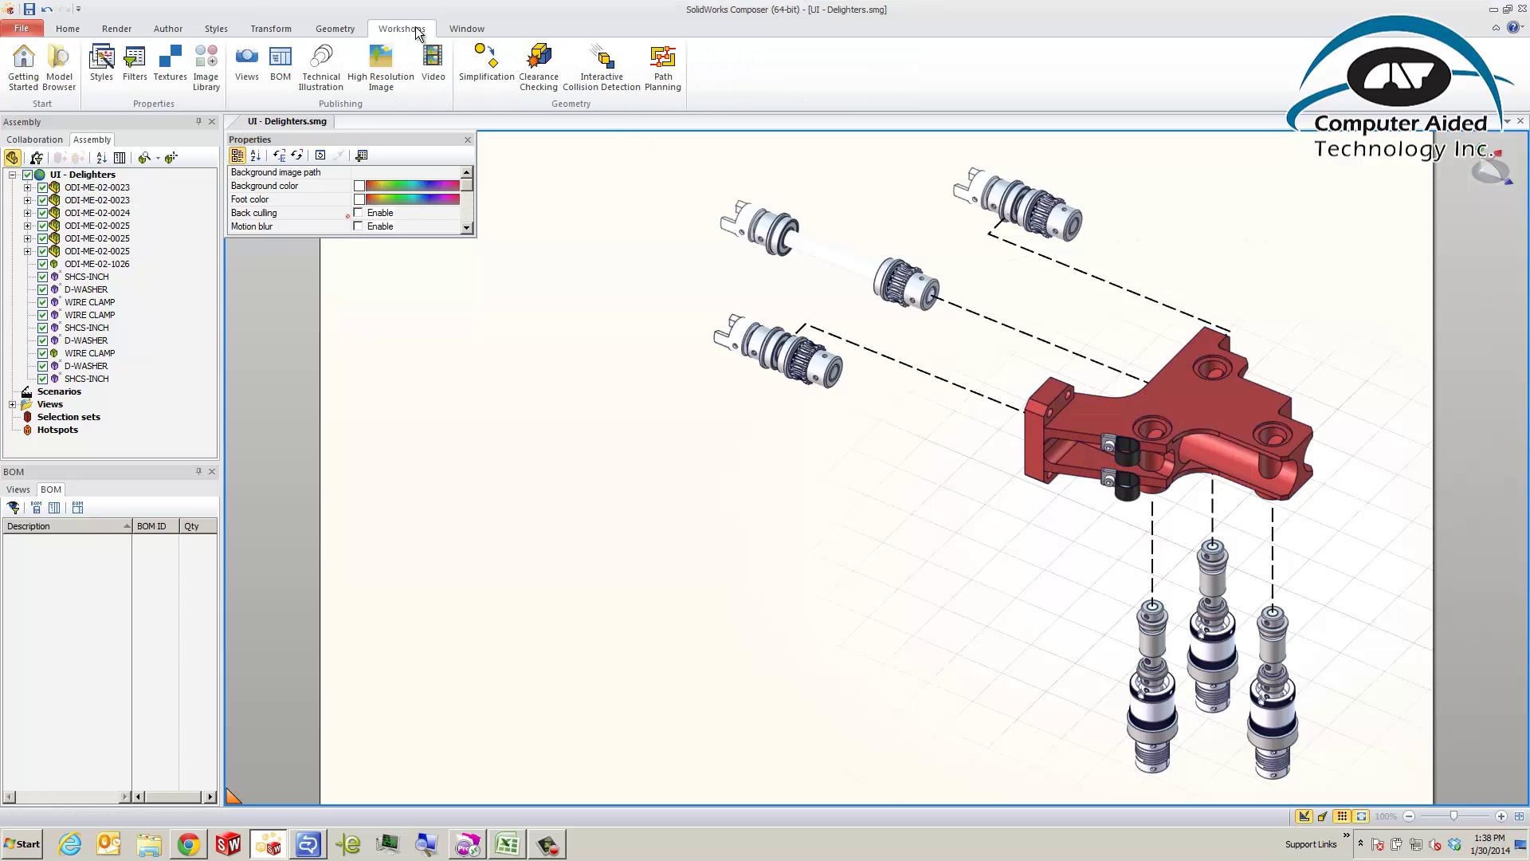
pyautogui.click(287, 76)
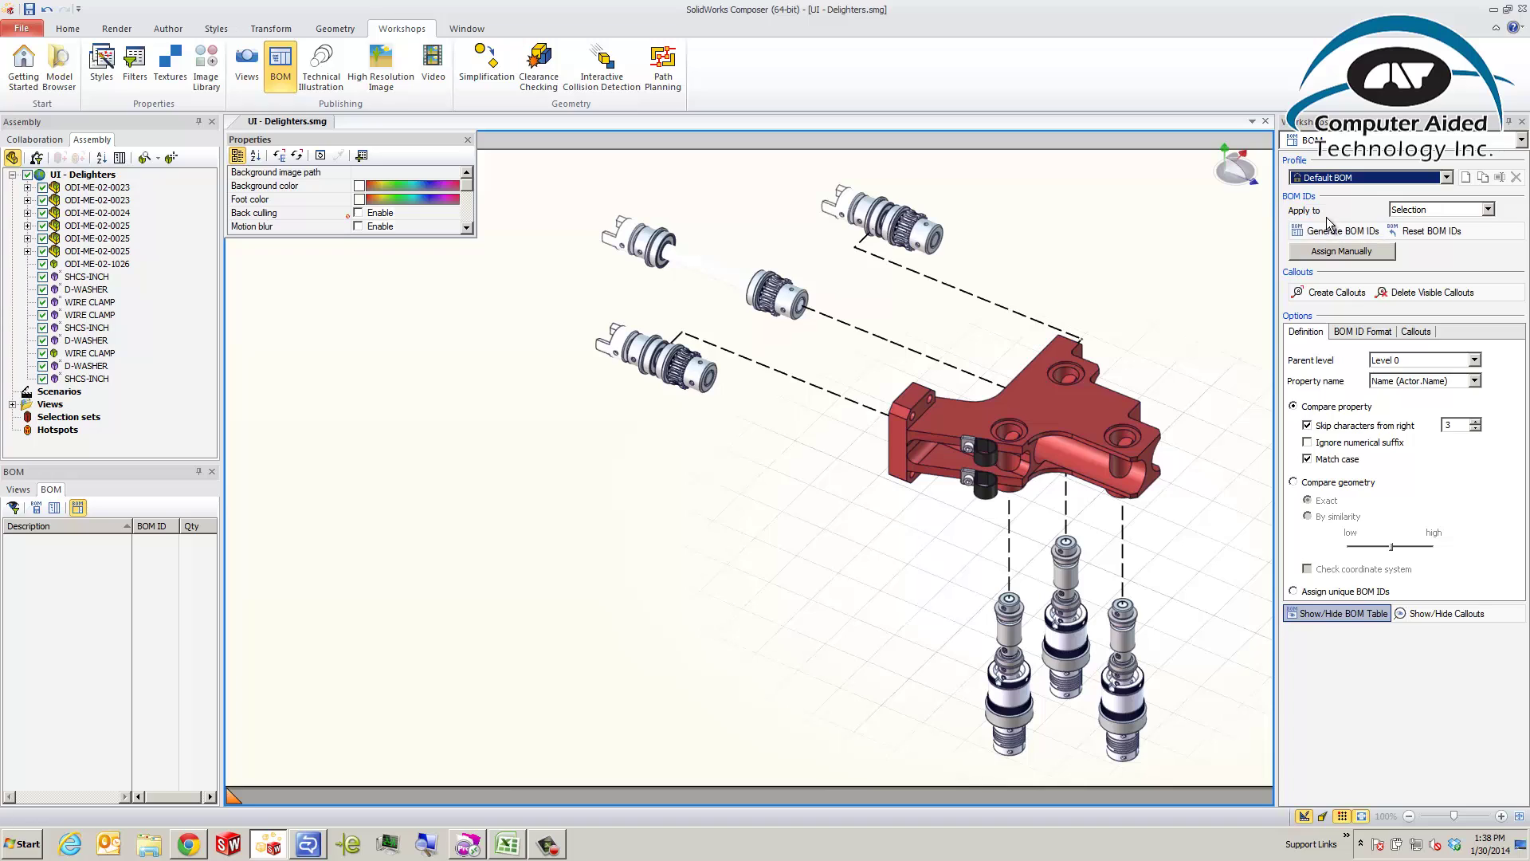
pyautogui.click(1343, 426)
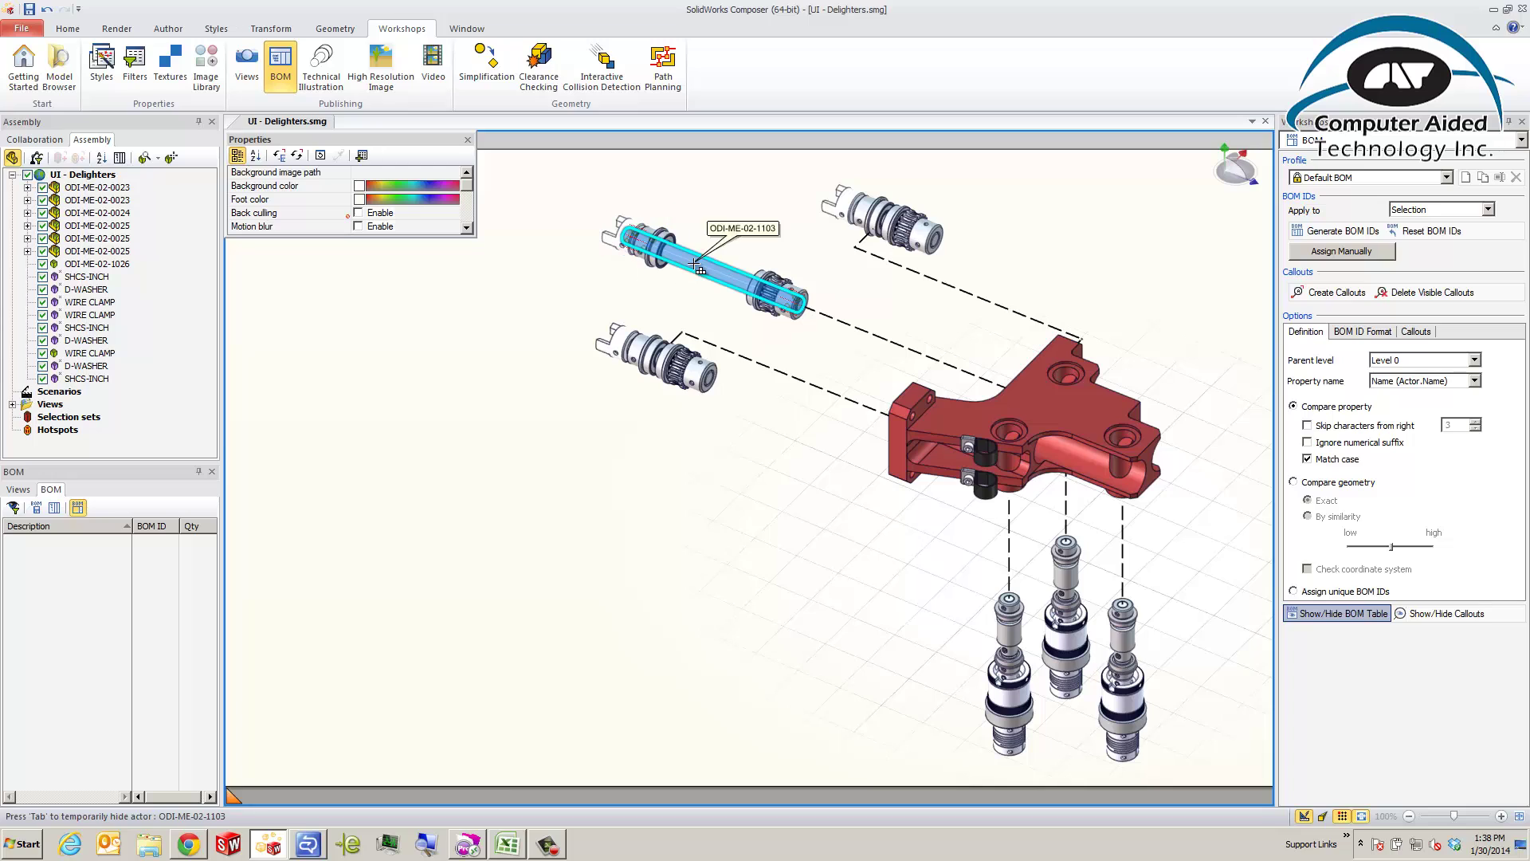
# Select the shaft ODI-ME-02-1103 and enlarge the Properties pane to view its BOM ID property.
pyautogui.press('Tab')
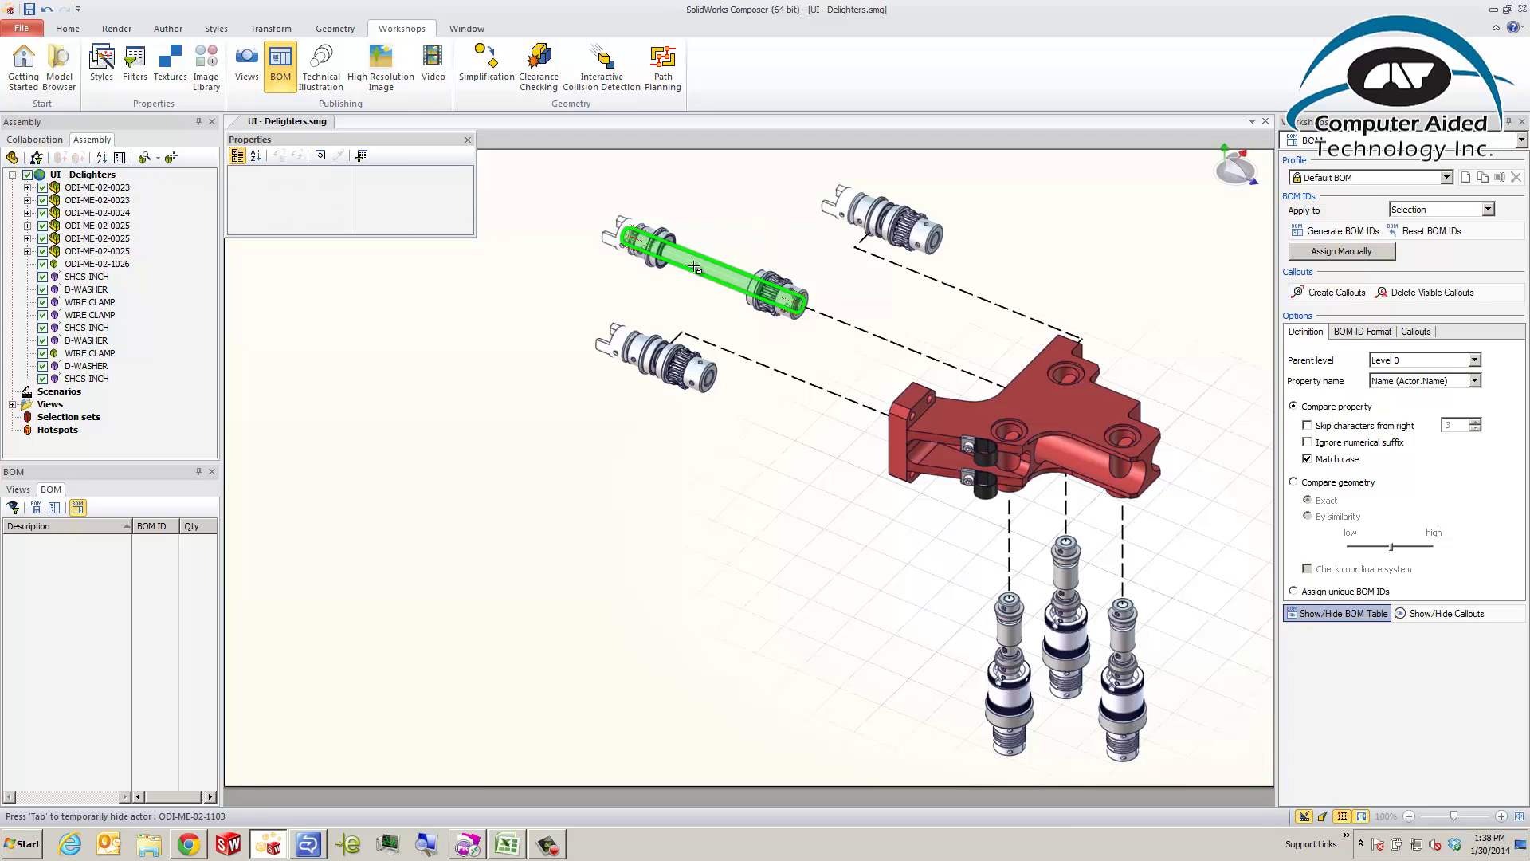
pyautogui.click(696, 269)
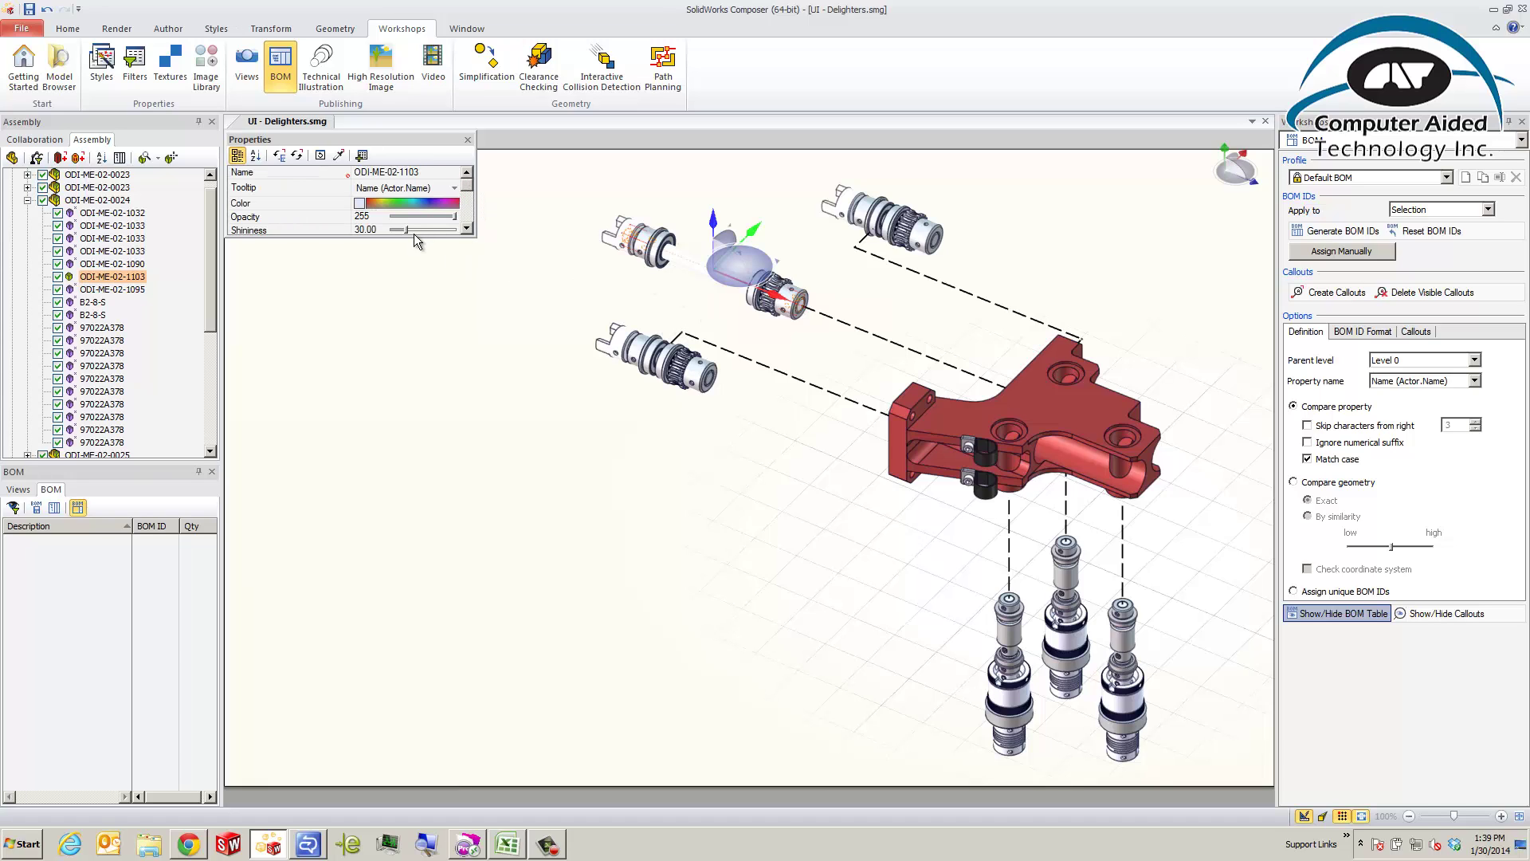
pyautogui.moveTo(413, 236); pyautogui.dragTo(413, 281)
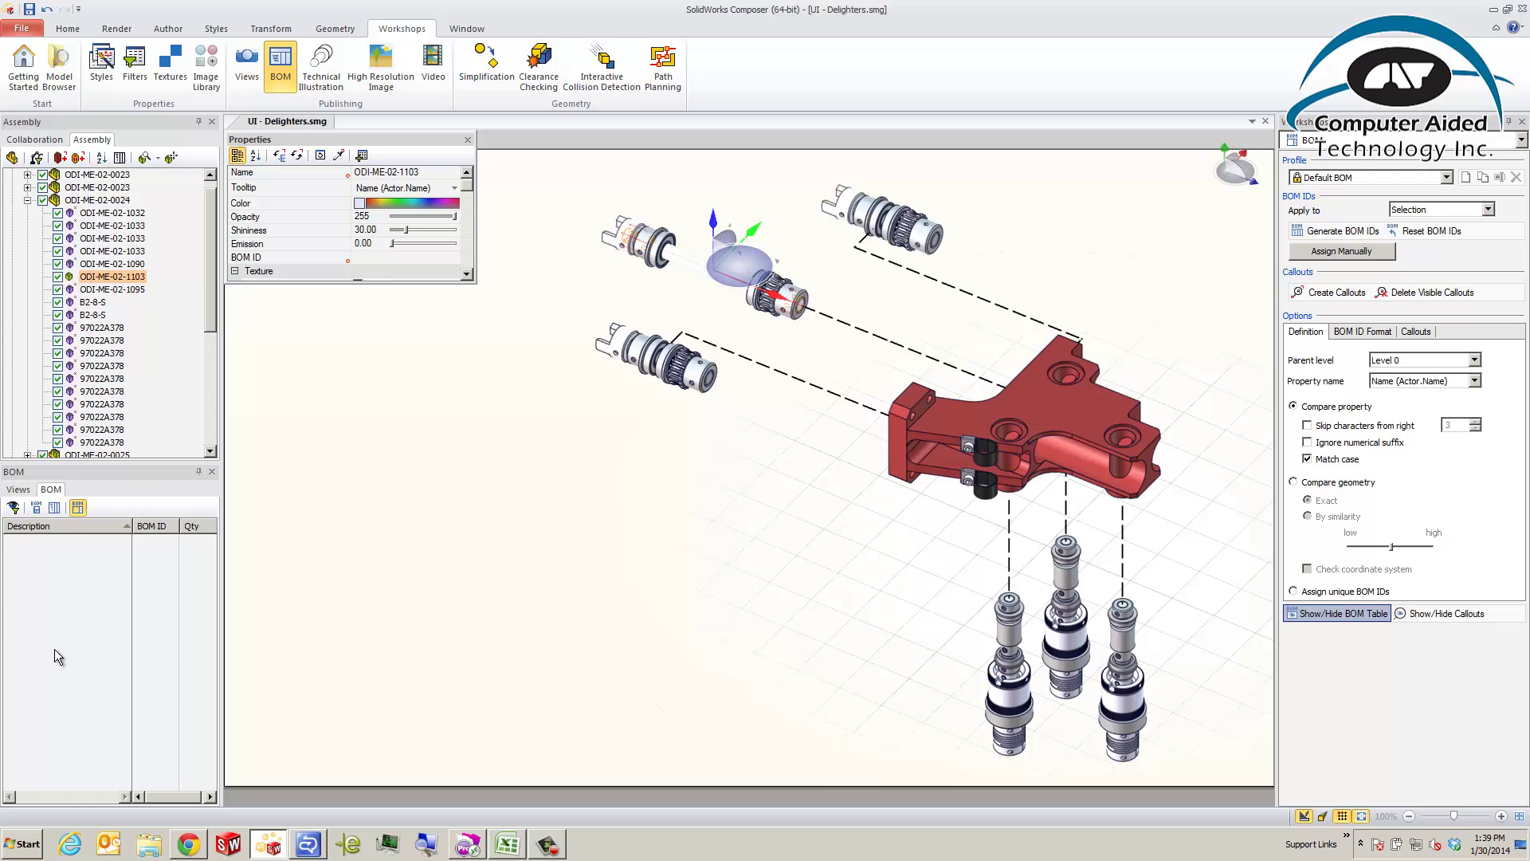
pyautogui.click(322, 576)
# Generate BOM IDs for all individual parts in the exploded view and collapse the ODI-ME-02-1032 group in the BOM.
pyautogui.scroll(2, 612, 571)
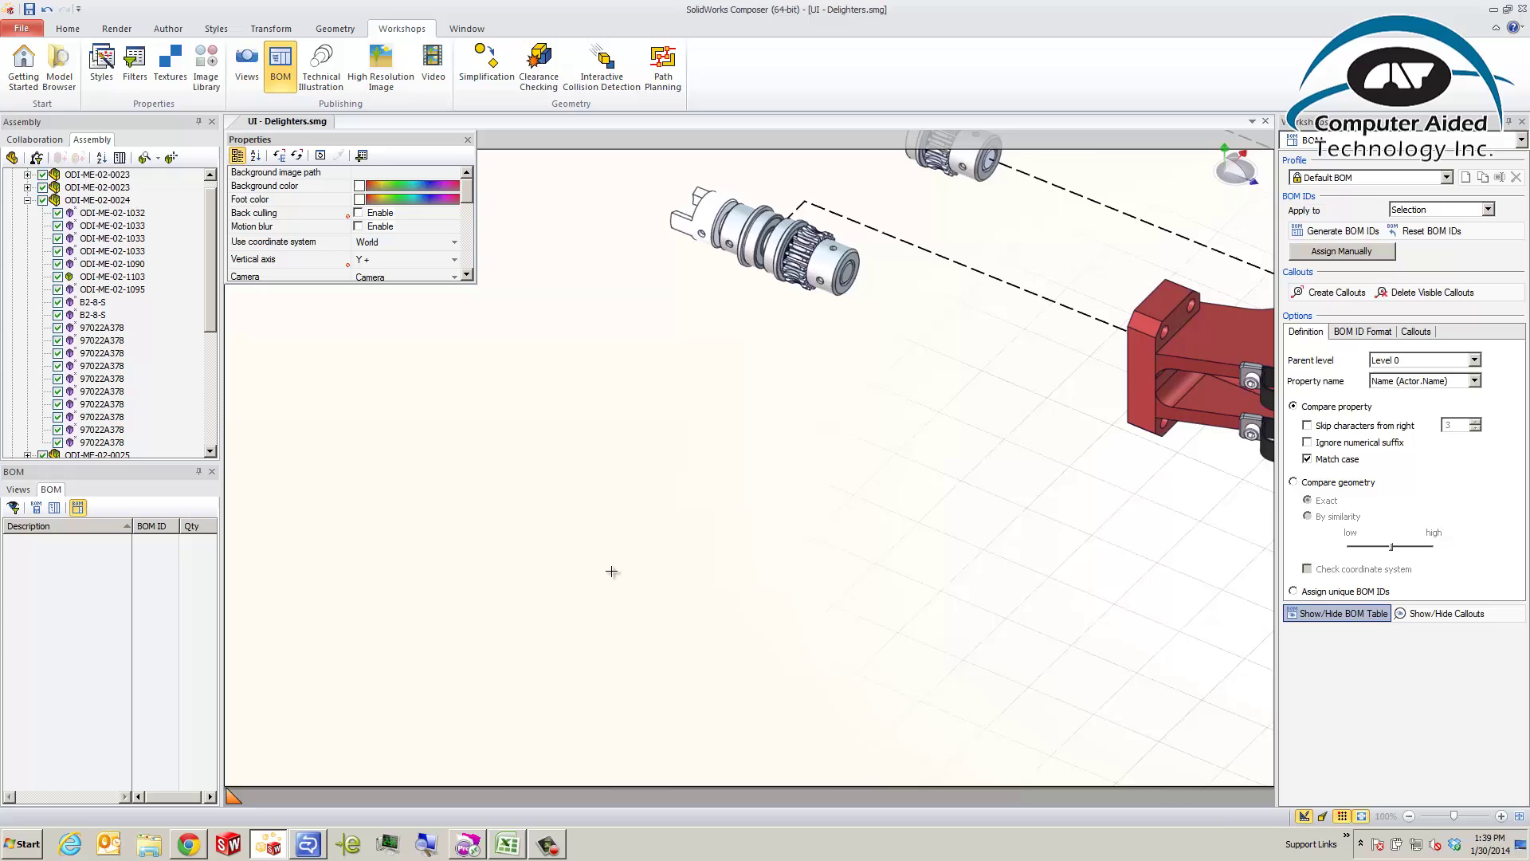
pyautogui.scroll(-2, 612, 572)
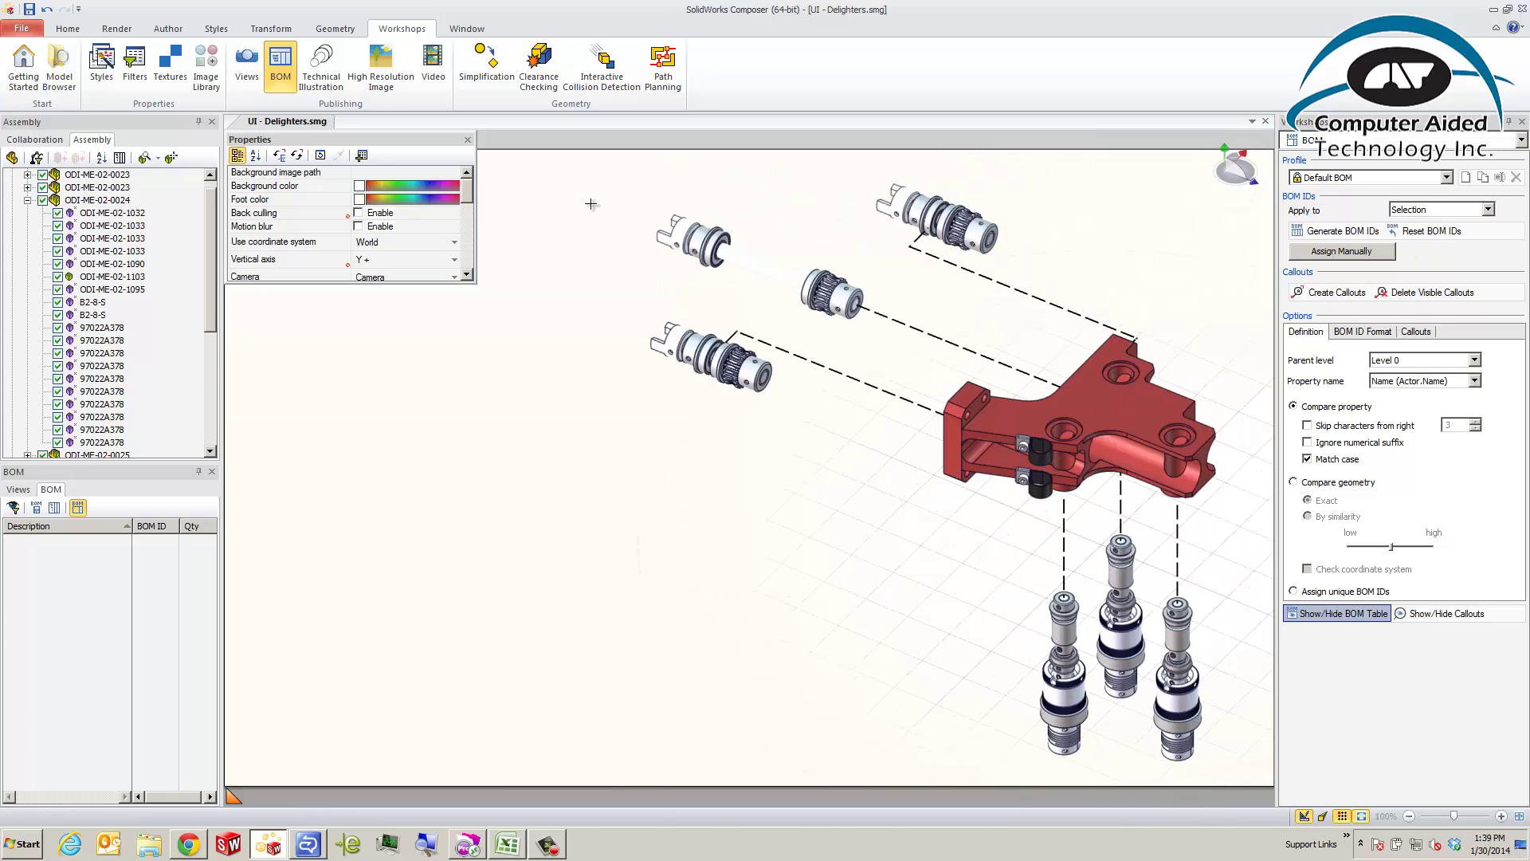
pyautogui.moveTo(610, 163); pyautogui.dragTo(1253, 779)
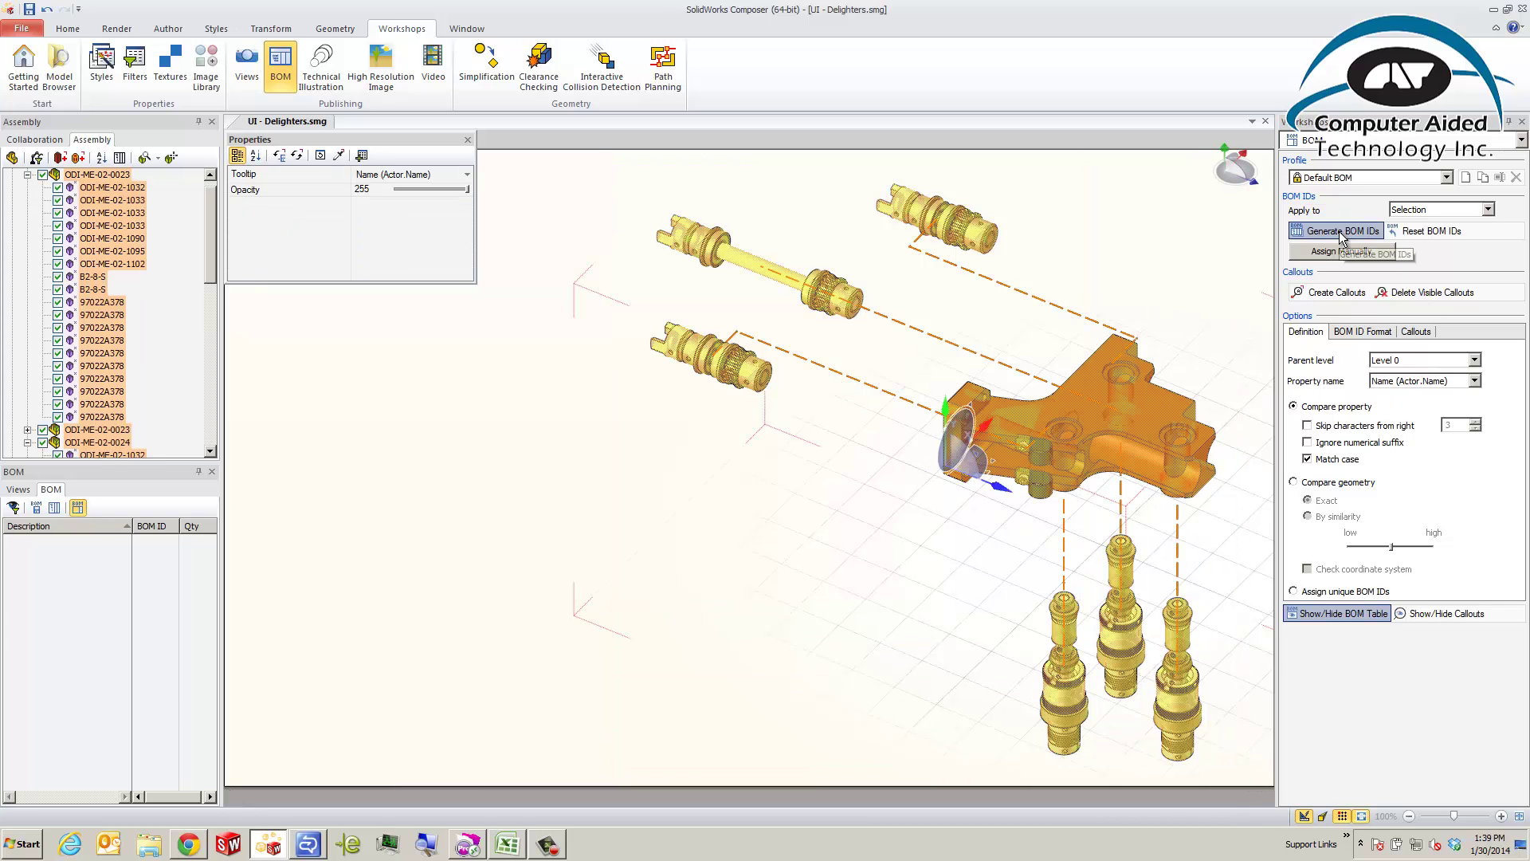
pyautogui.click(1341, 231)
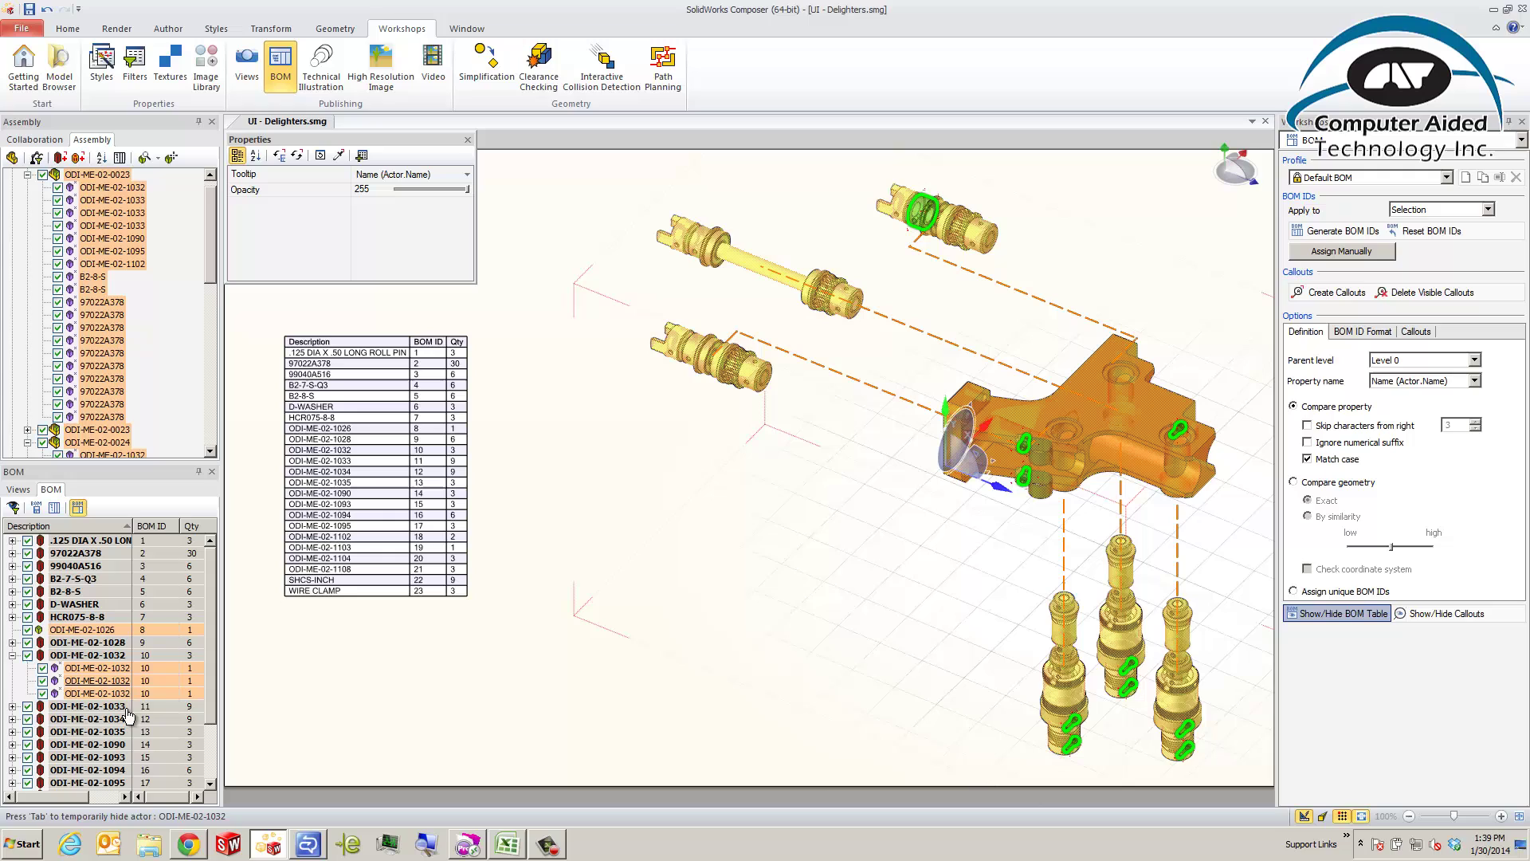
pyautogui.click(12, 655)
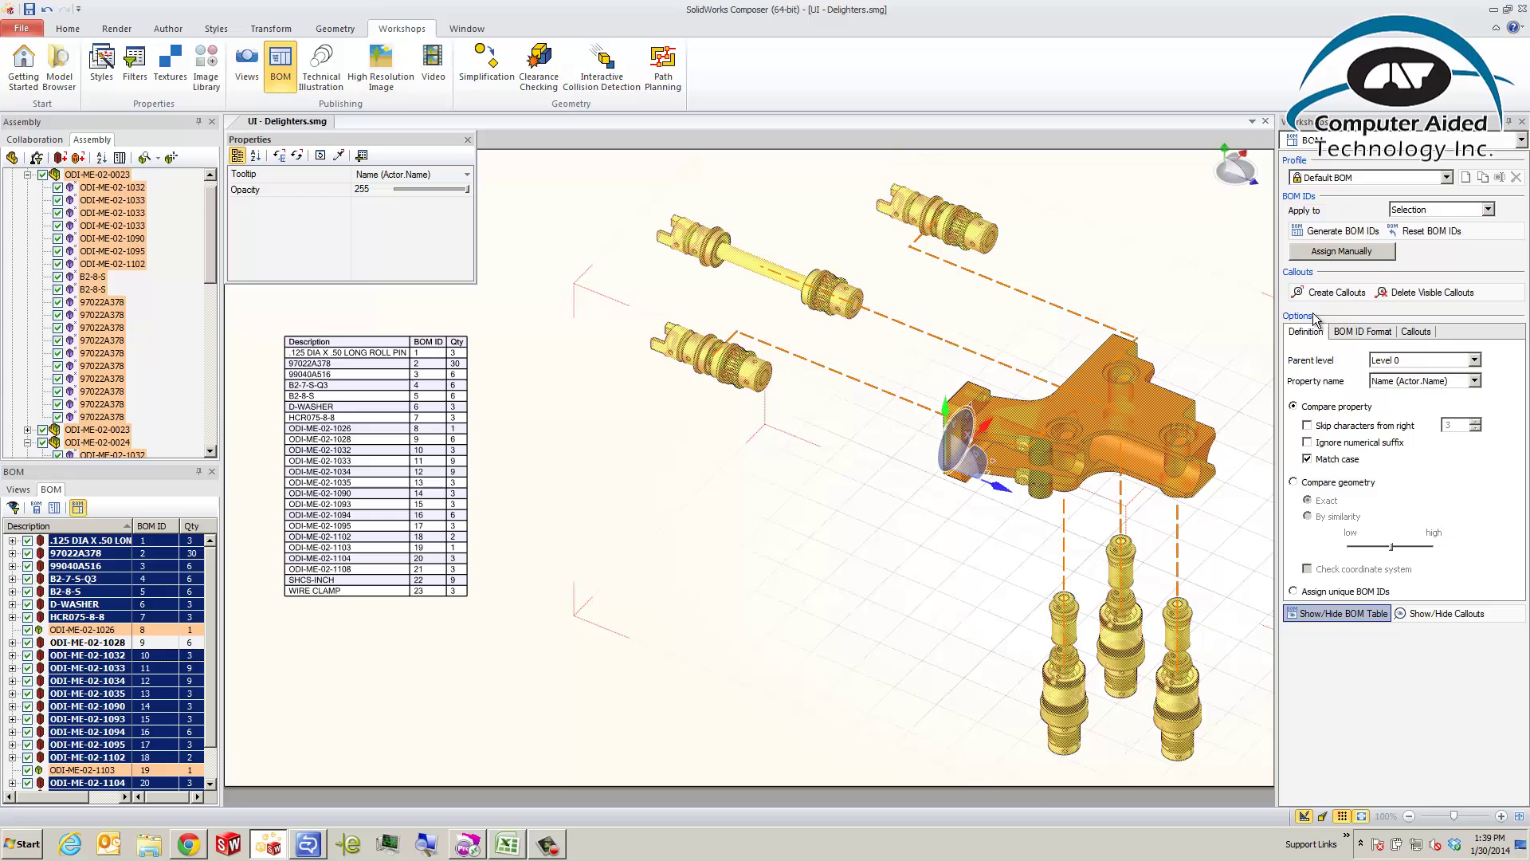
# Reset the BOM IDs of all selected parts and clear the selection.
pyautogui.click(1449, 232)
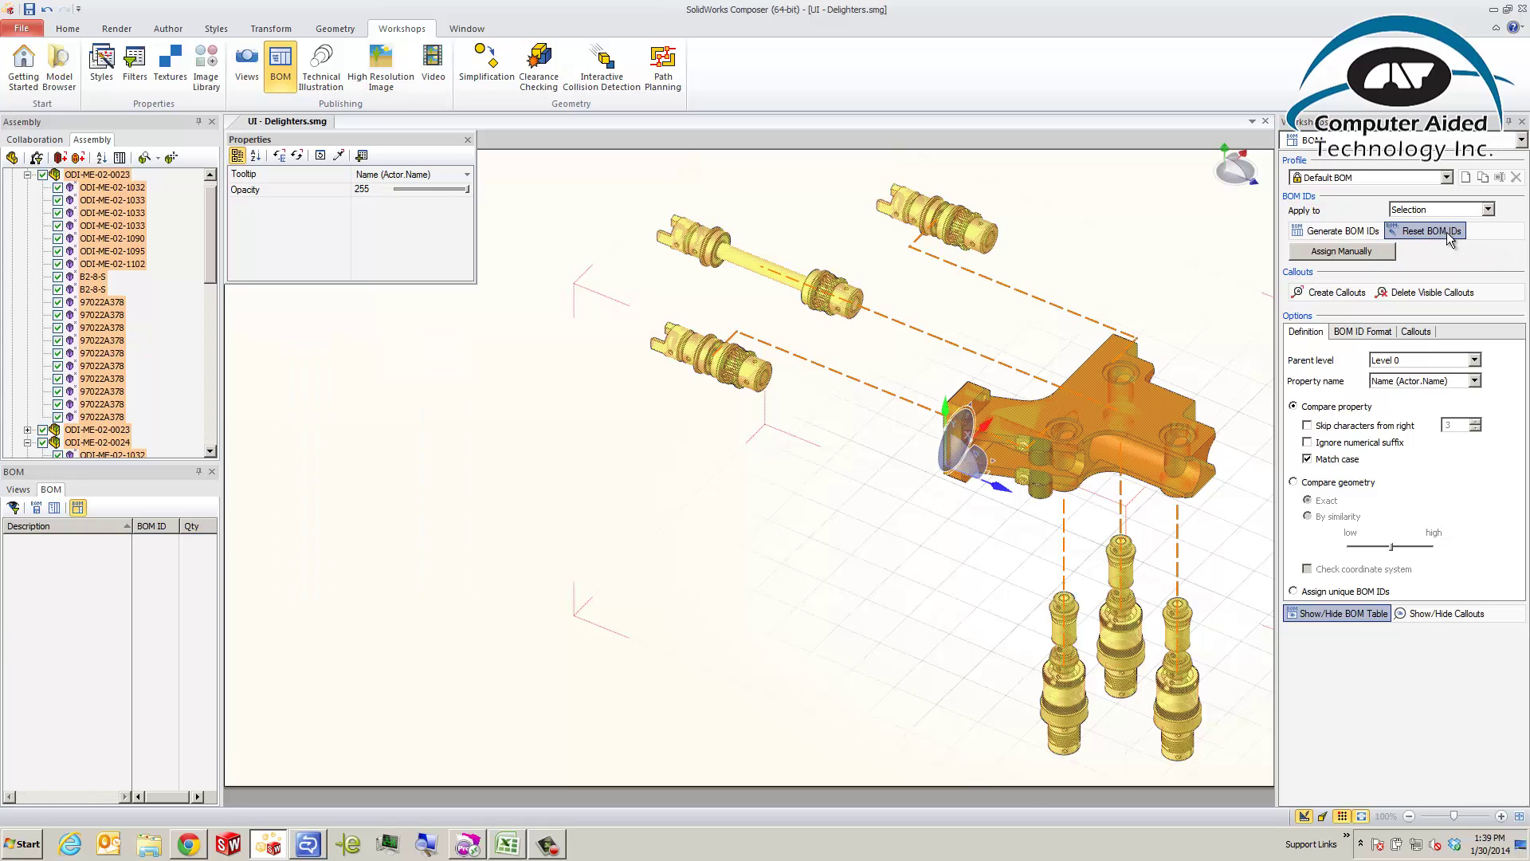
pyautogui.click(659, 516)
# Collapse the expanded ODI-ME-02-0023 and ODI-ME-02-0024 subassemblies in the assembly tree and enable assembly selection mode.
pyautogui.click(27, 173)
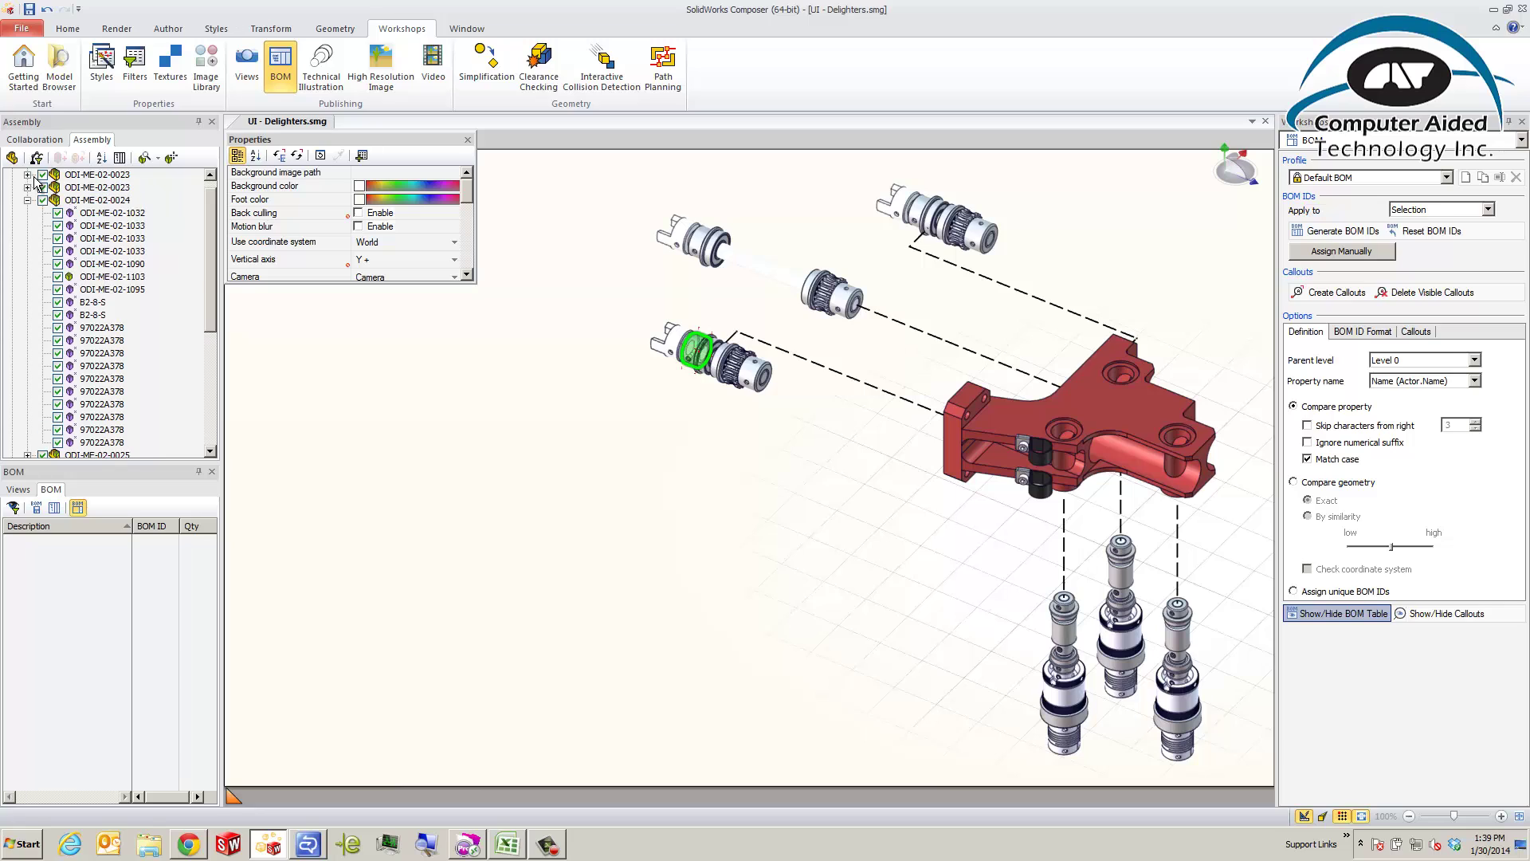
pyautogui.scroll(1, 215, 191)
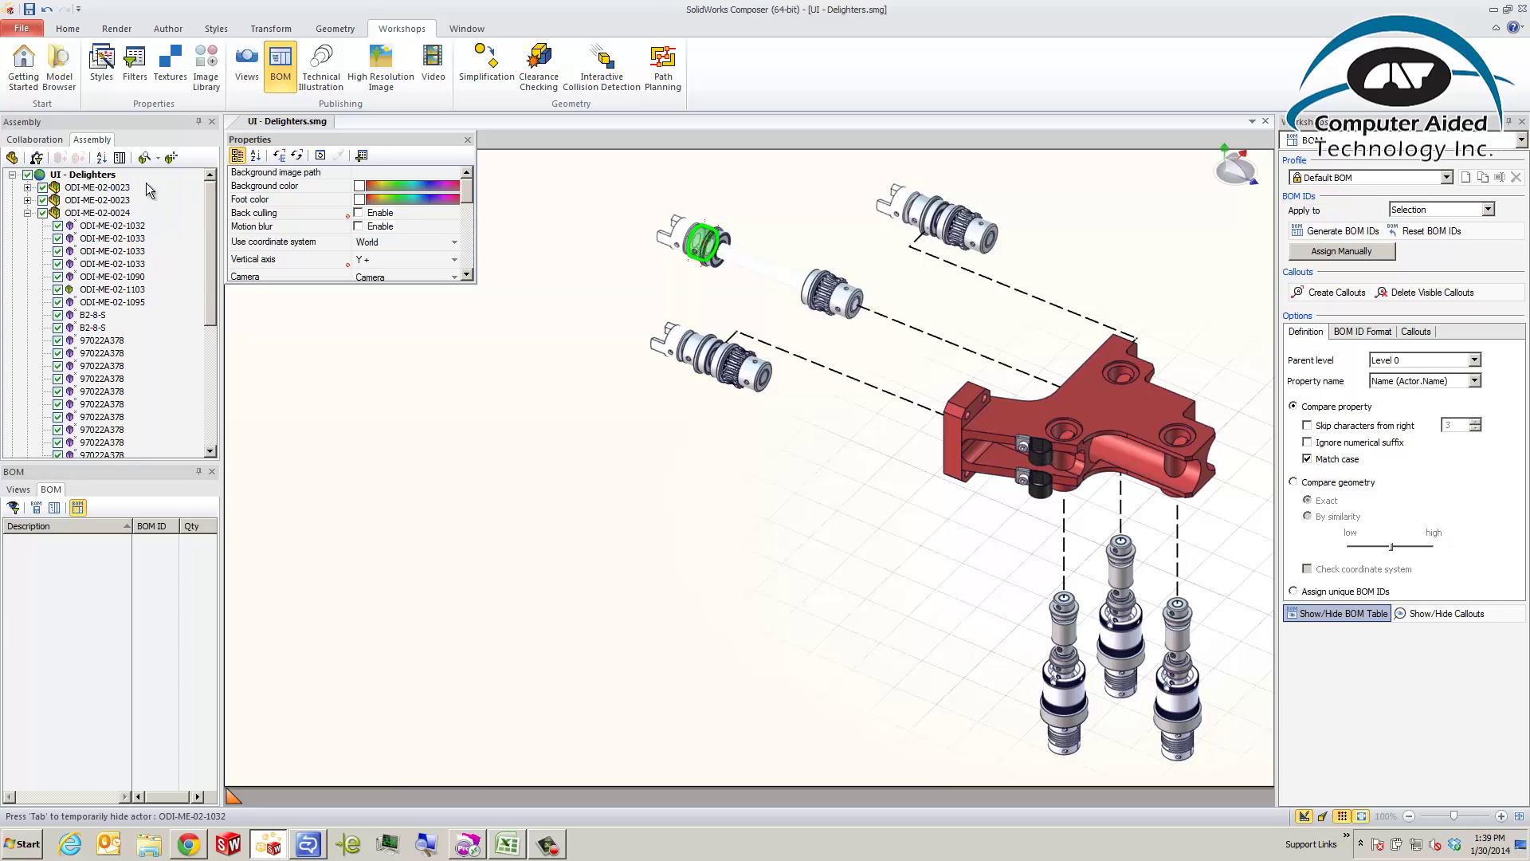
pyautogui.click(27, 212)
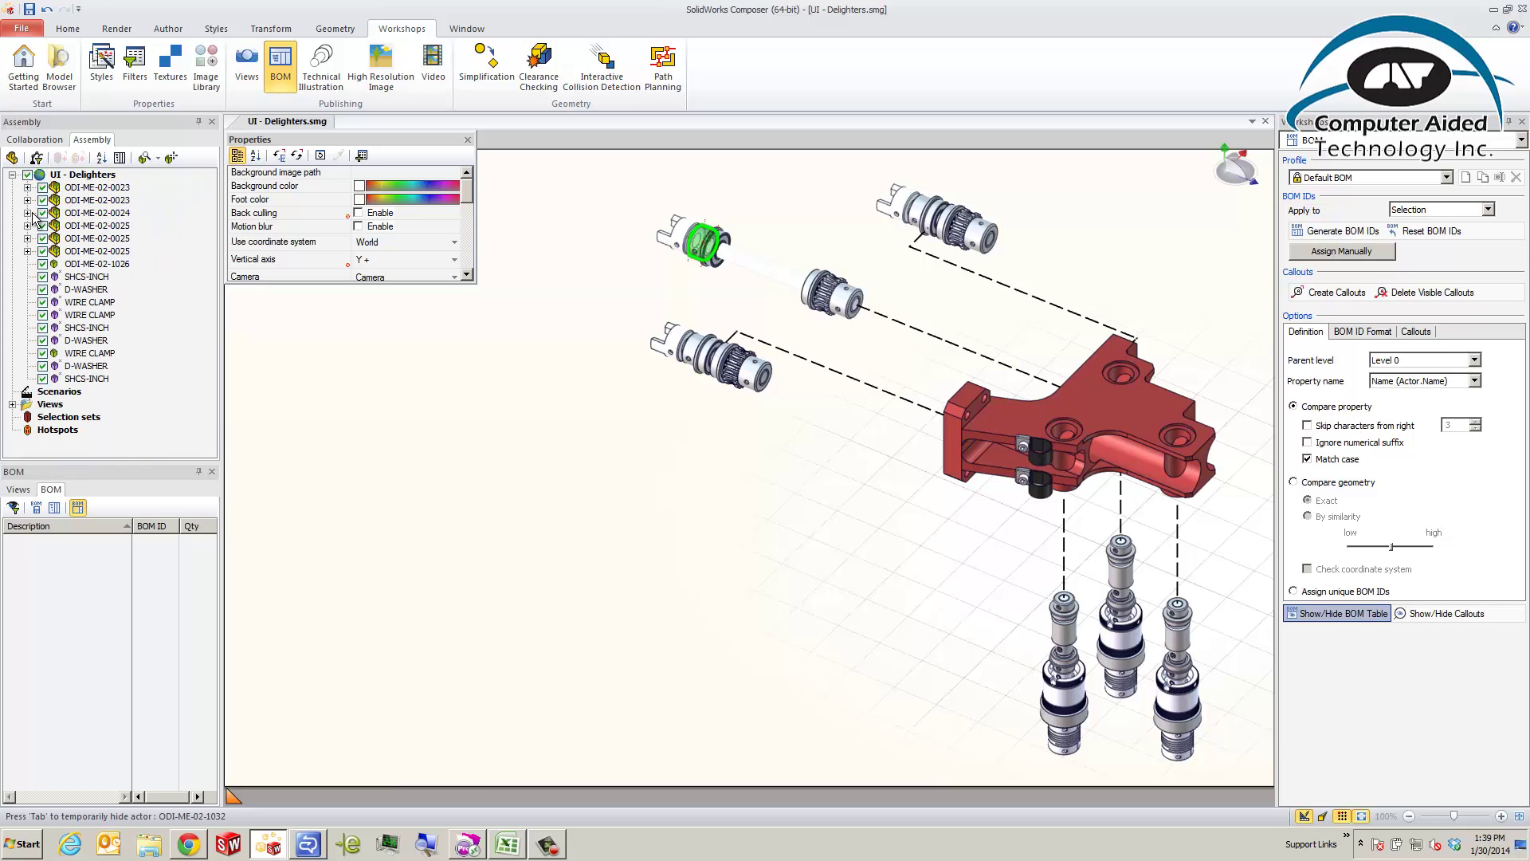
pyautogui.click(13, 157)
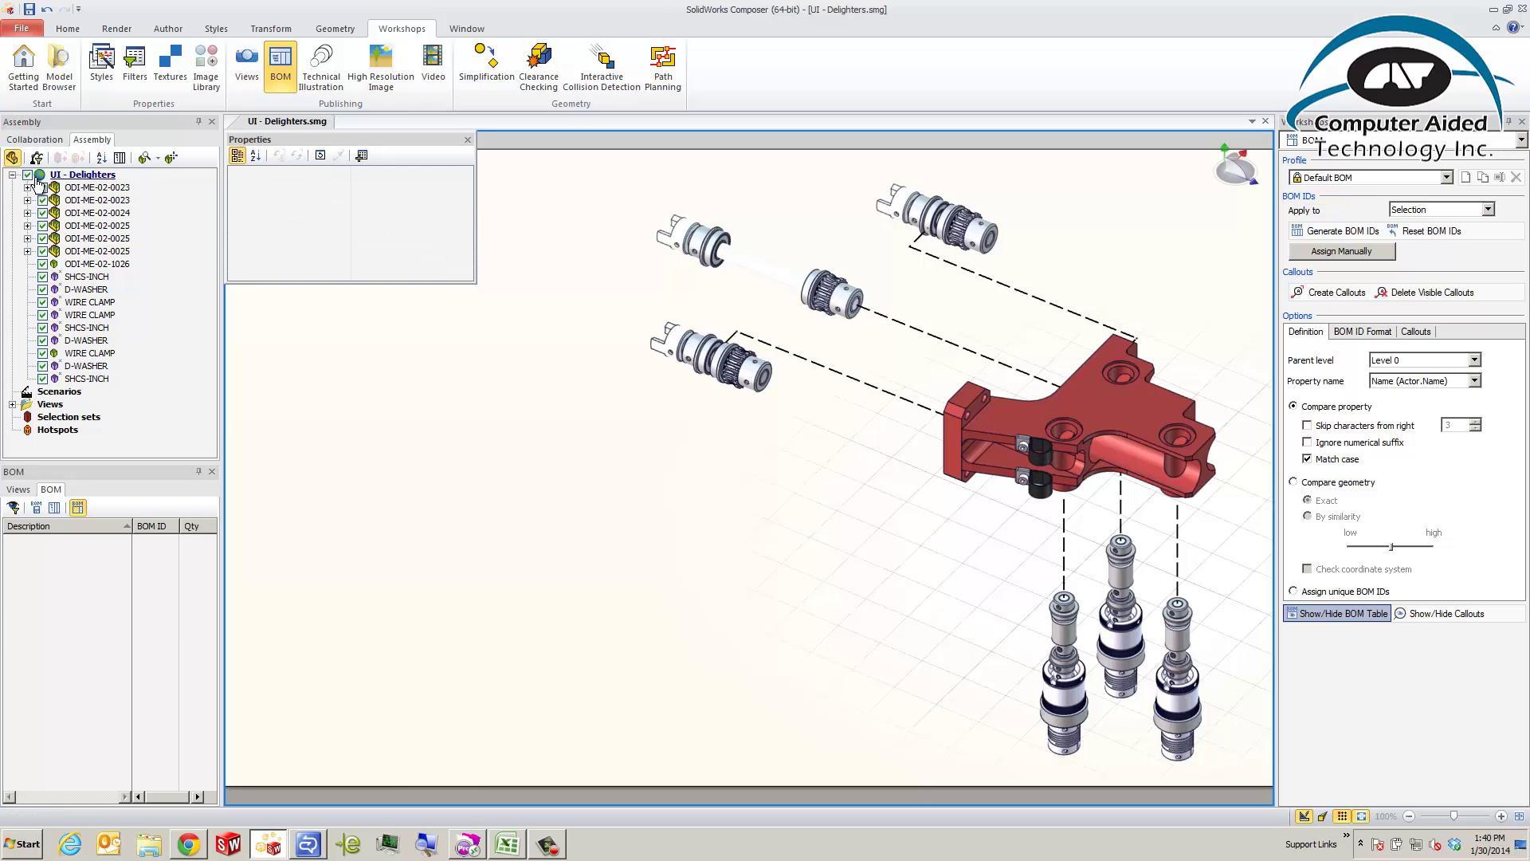
pyautogui.click(89, 188)
pyautogui.keyDown('ctrl'); pyautogui.click(89, 200); pyautogui.keyUp('ctrl')
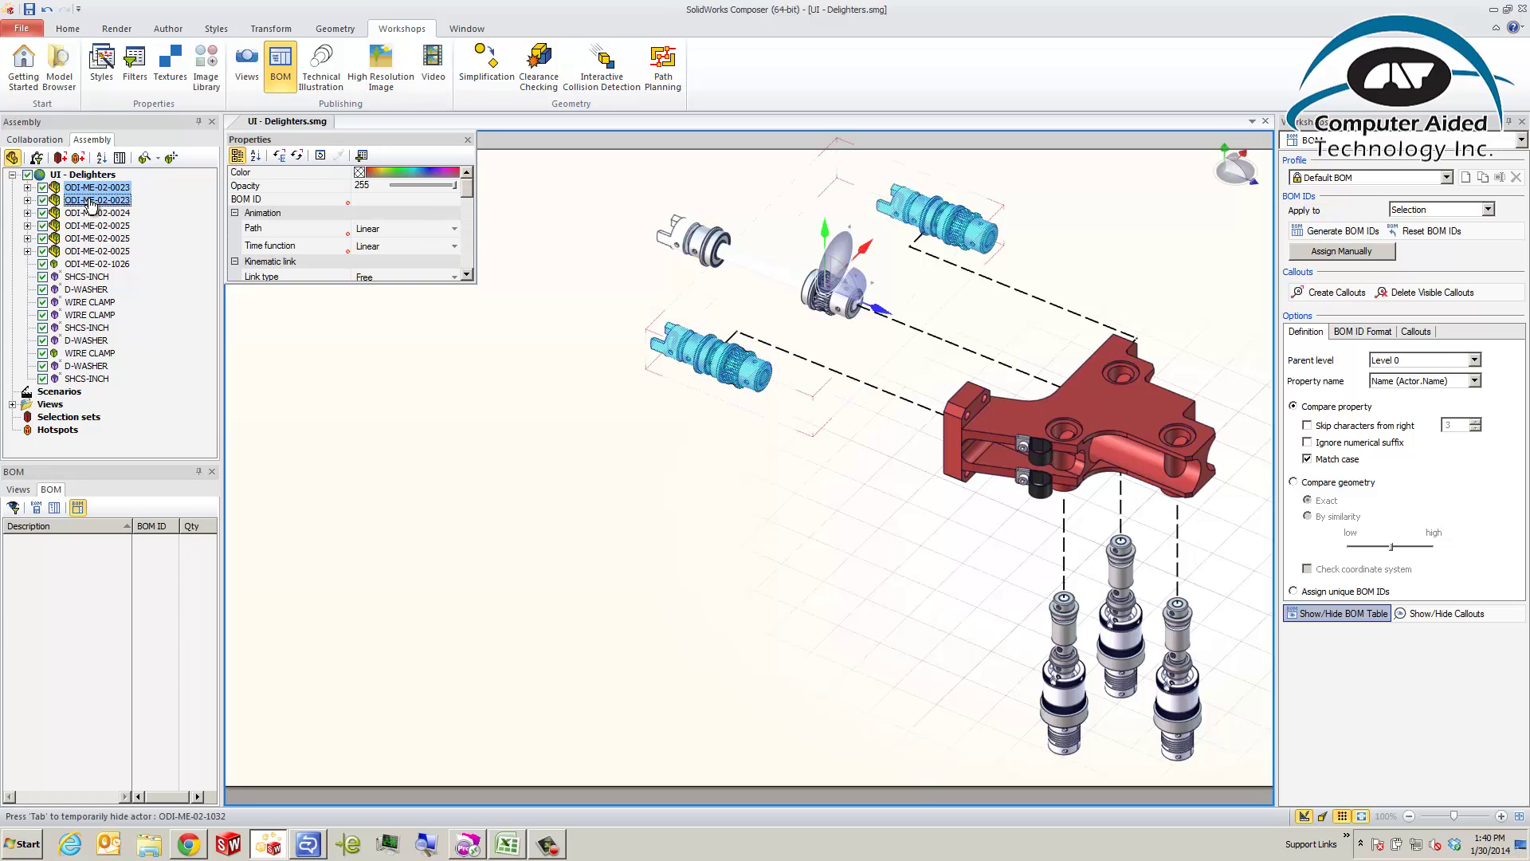
pyautogui.keyDown('ctrl'); pyautogui.click(91, 213); pyautogui.keyUp('ctrl')
pyautogui.keyDown('ctrl'); pyautogui.click(97, 226); pyautogui.keyUp('ctrl')
pyautogui.keyDown('ctrl'); pyautogui.click(98, 238); pyautogui.keyUp('ctrl')
pyautogui.keyDown('ctrl'); pyautogui.click(97, 251); pyautogui.keyUp('ctrl')
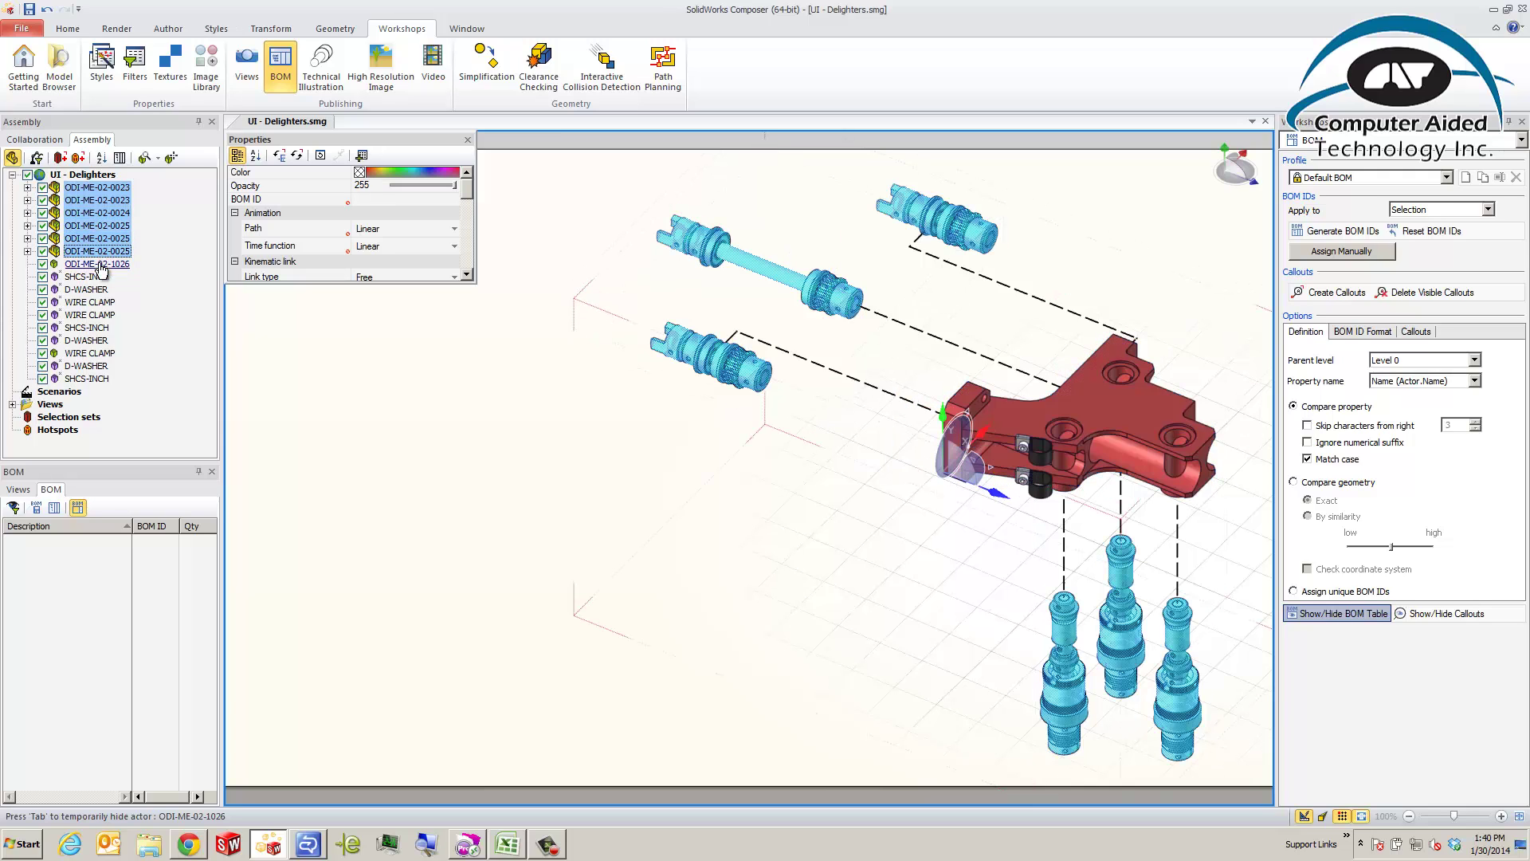
pyautogui.click(28, 252)
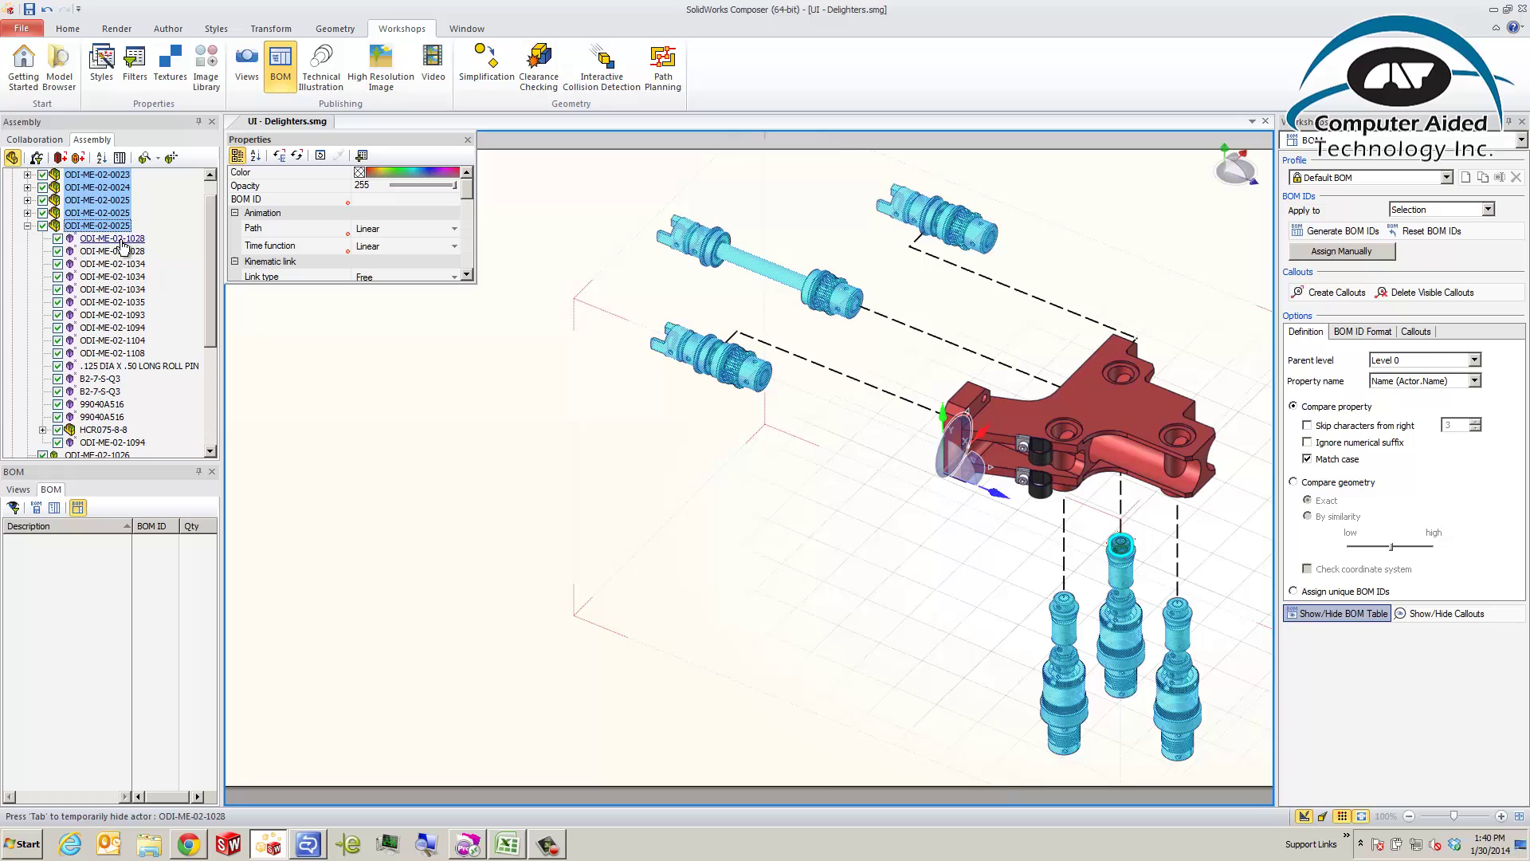
pyautogui.click(28, 226)
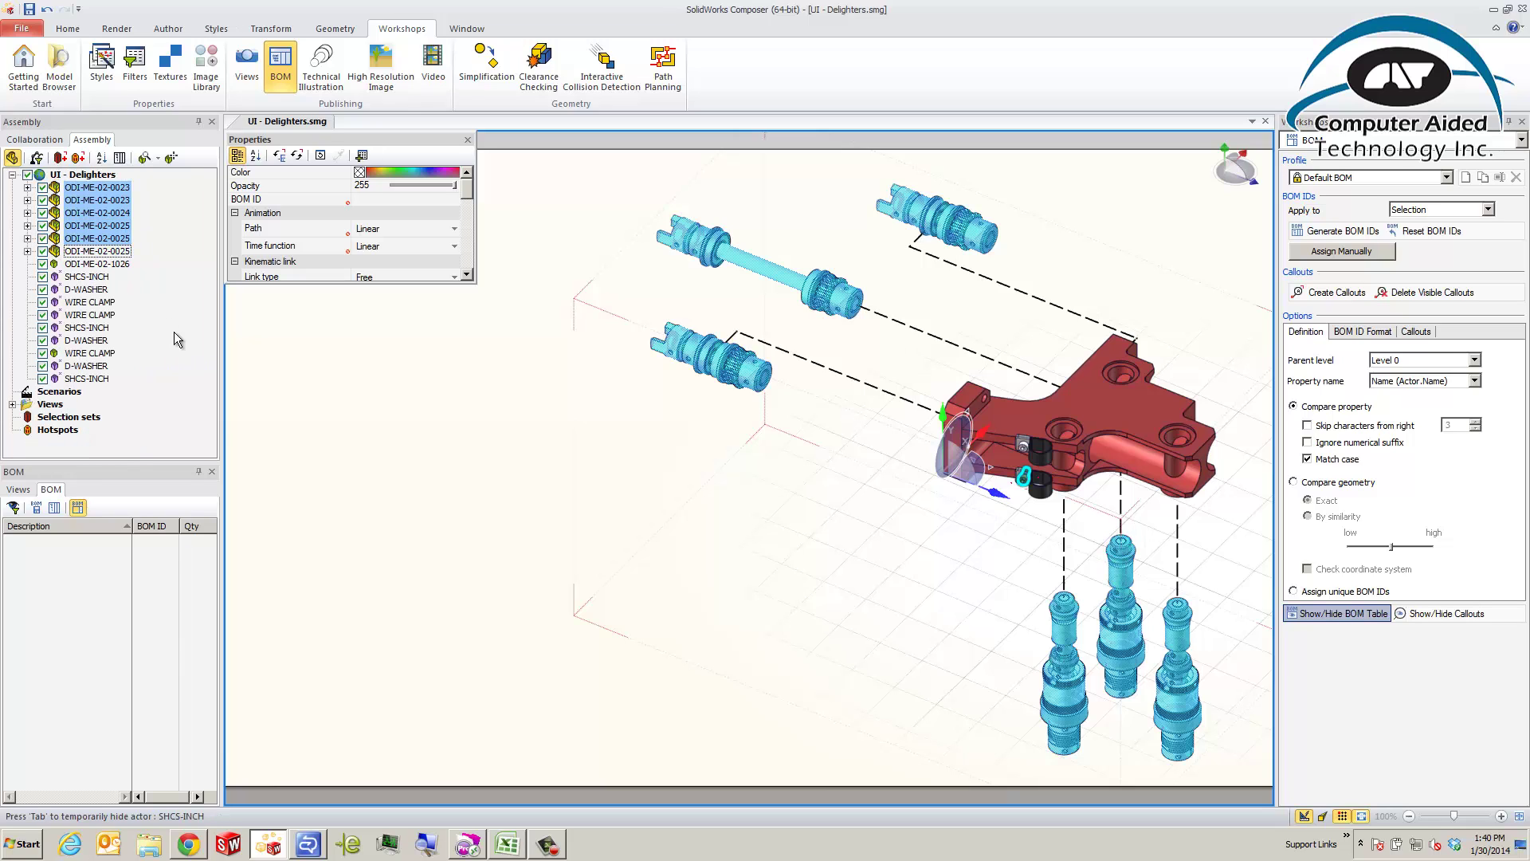
pyautogui.keyDown('ctrl'); pyautogui.click(120, 253); pyautogui.keyUp('ctrl')
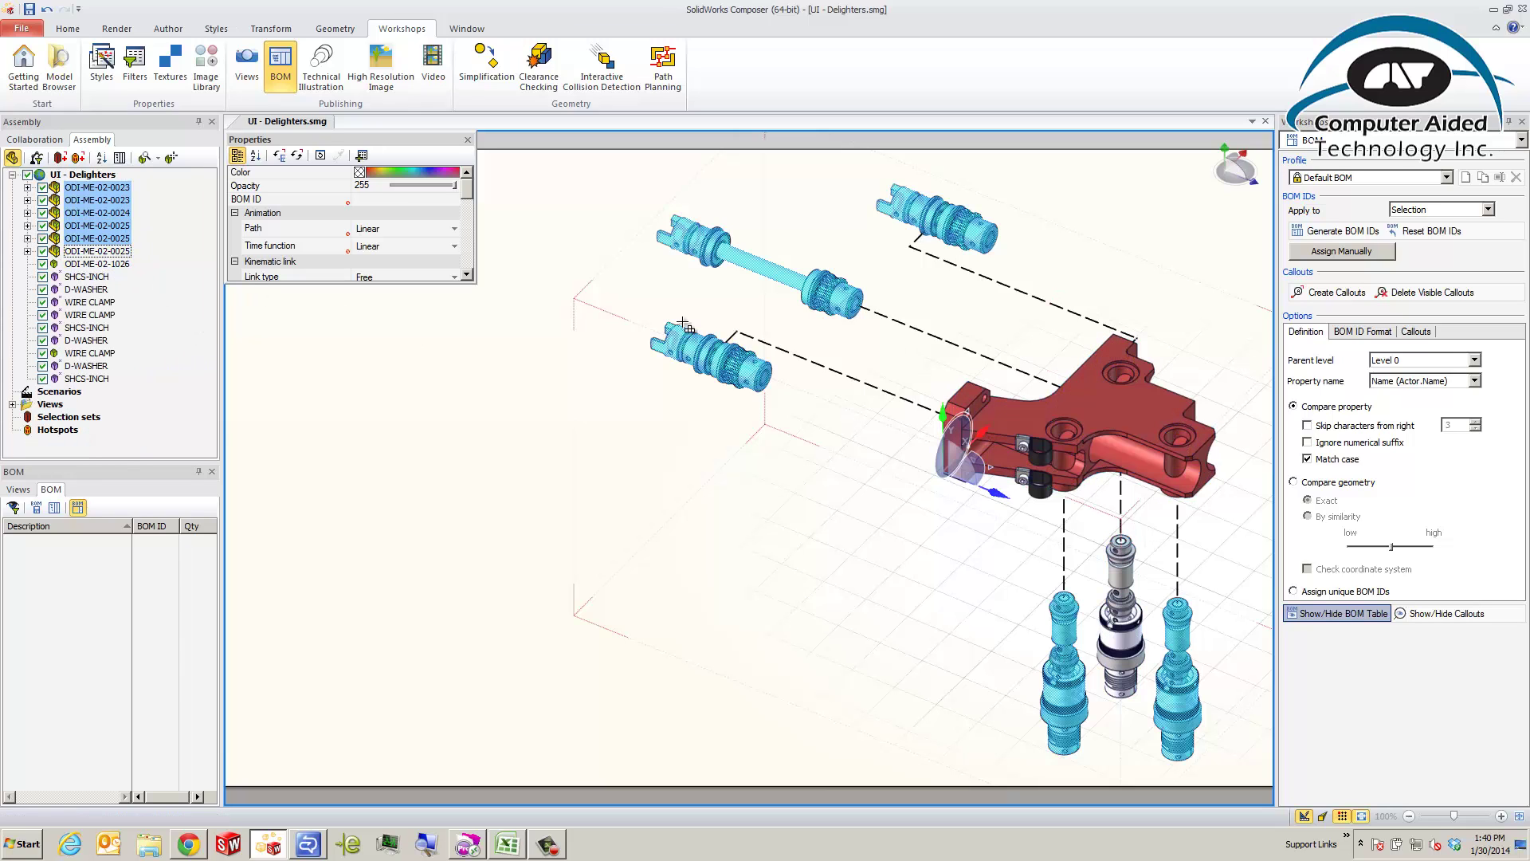
pyautogui.click(661, 304)
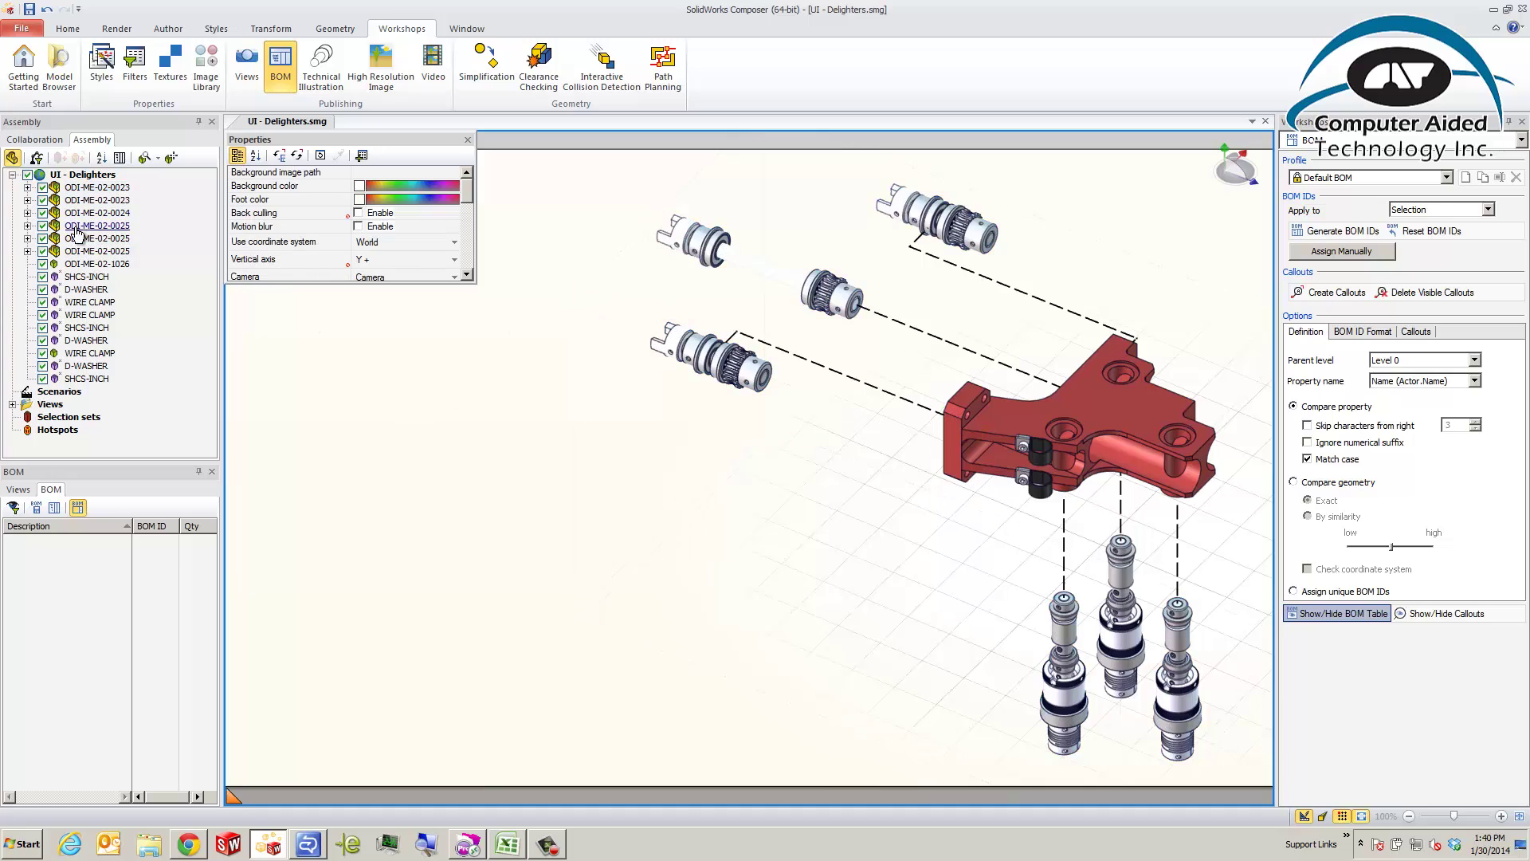
# Generate BOM IDs for all six ODI-ME-02-0023, 0024 and 0025 subassemblies and collapse the ODI-ME-02-0025 group in the BOM.
pyautogui.click(98, 251)
pyautogui.keyDown('shift'); pyautogui.click(97, 188); pyautogui.keyUp('shift')
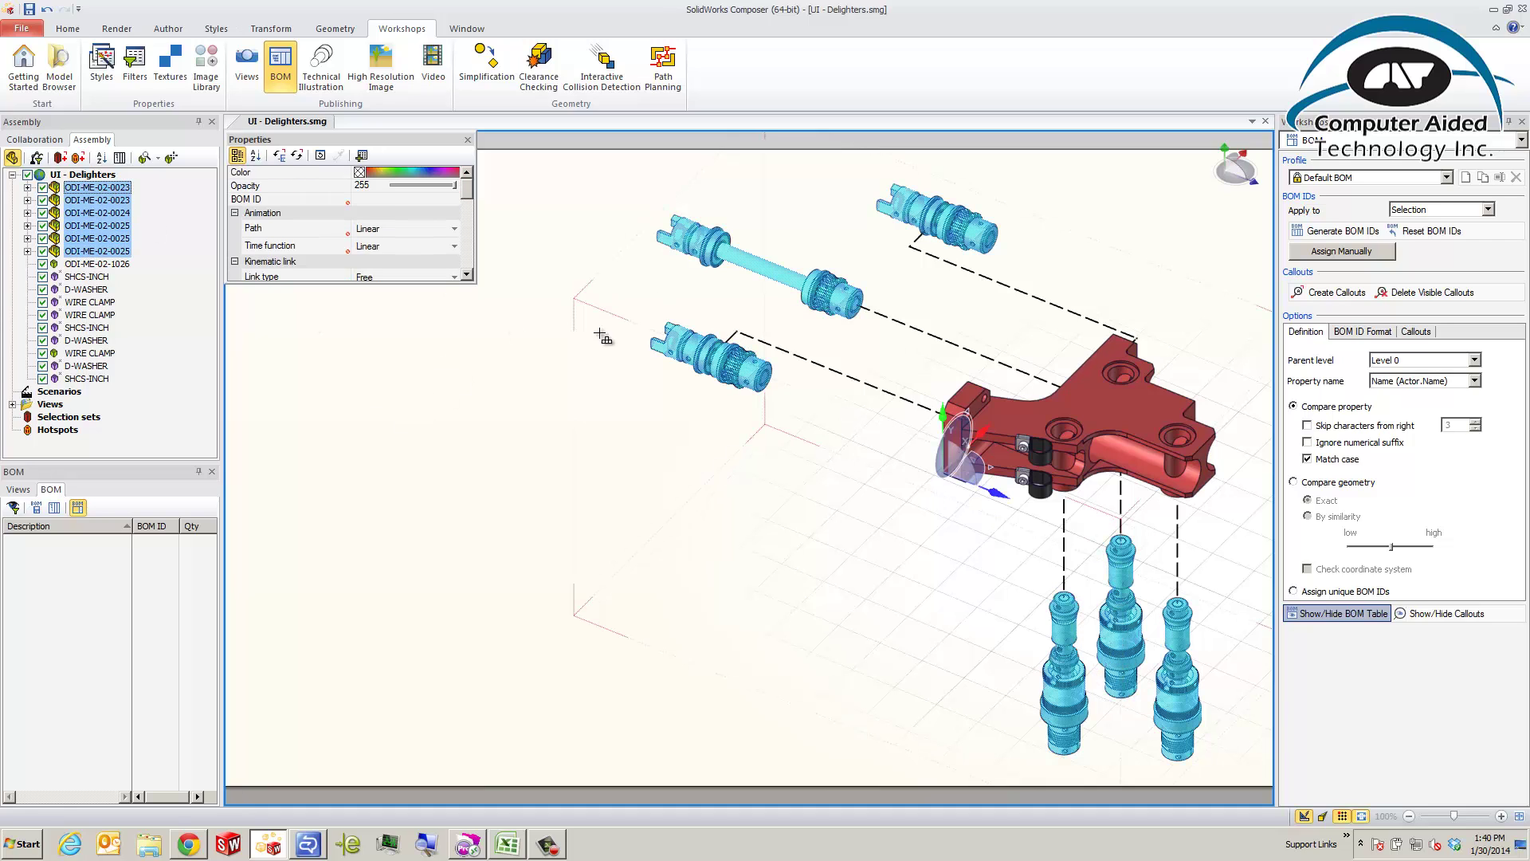
pyautogui.click(1362, 236)
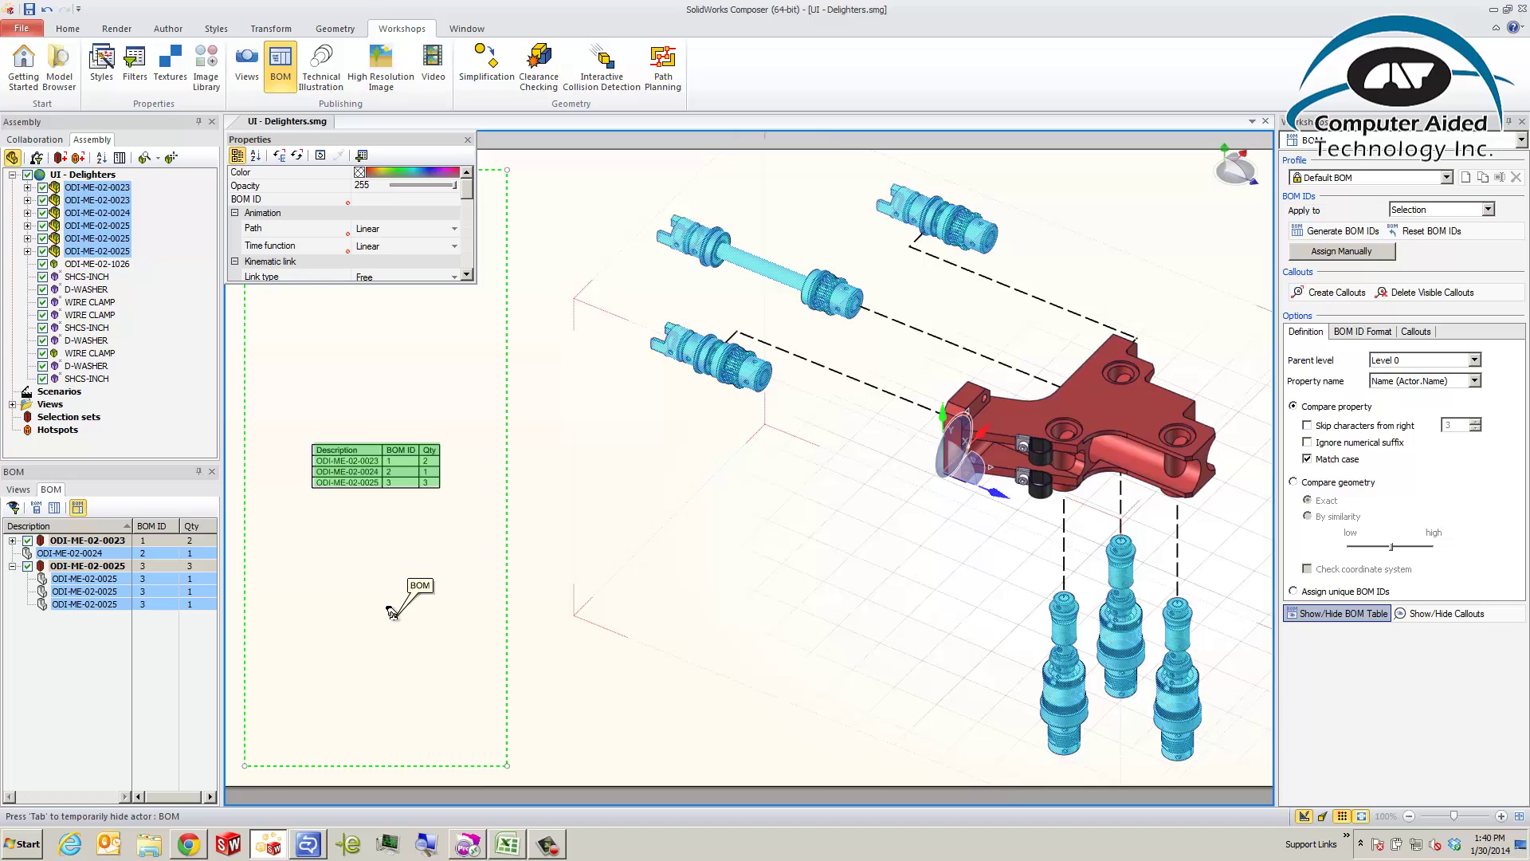
pyautogui.click(392, 610)
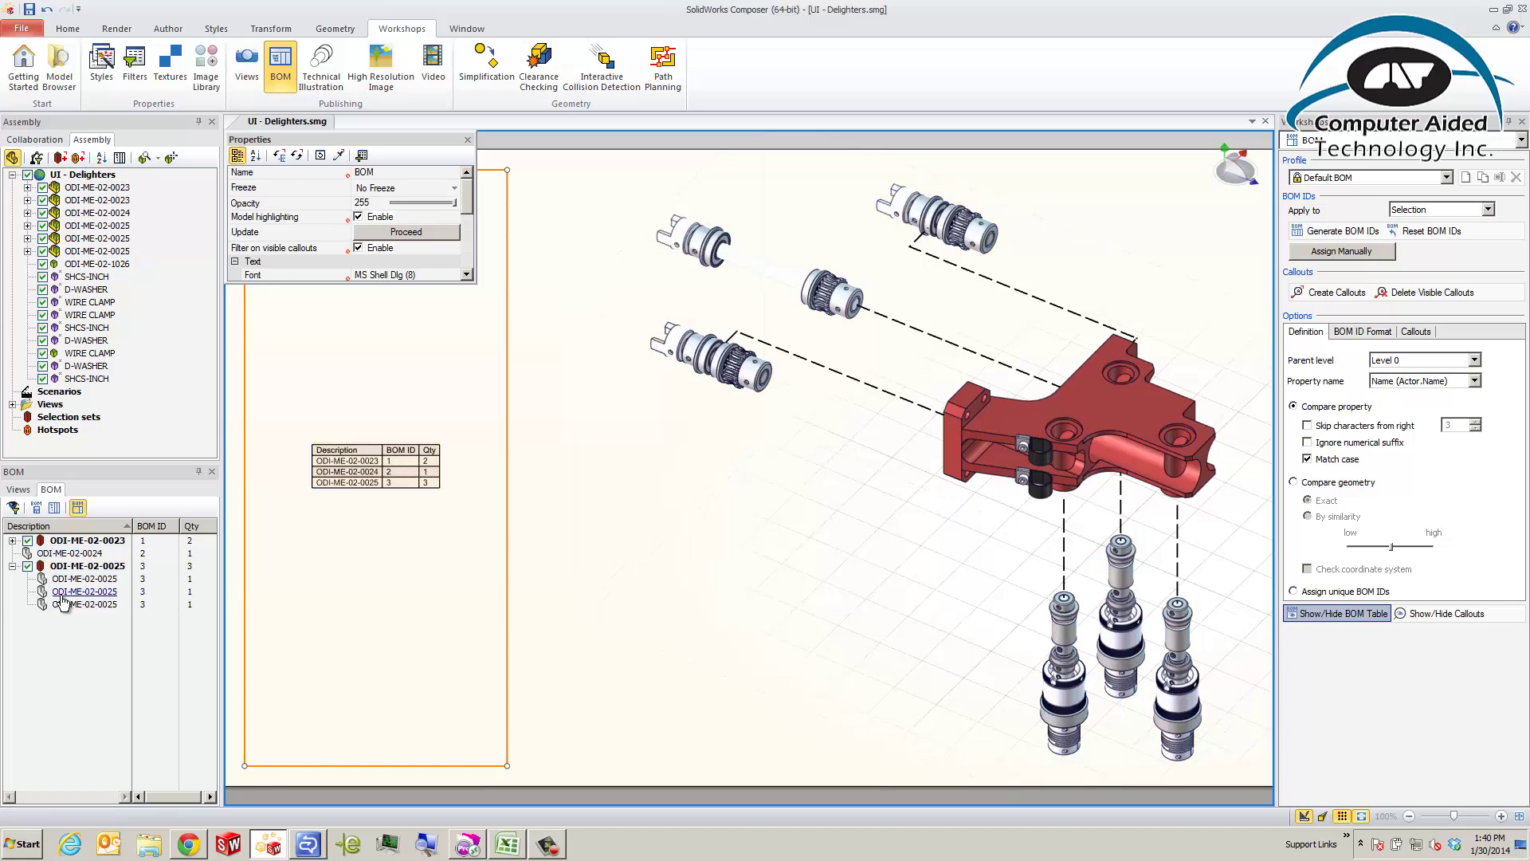
pyautogui.click(12, 566)
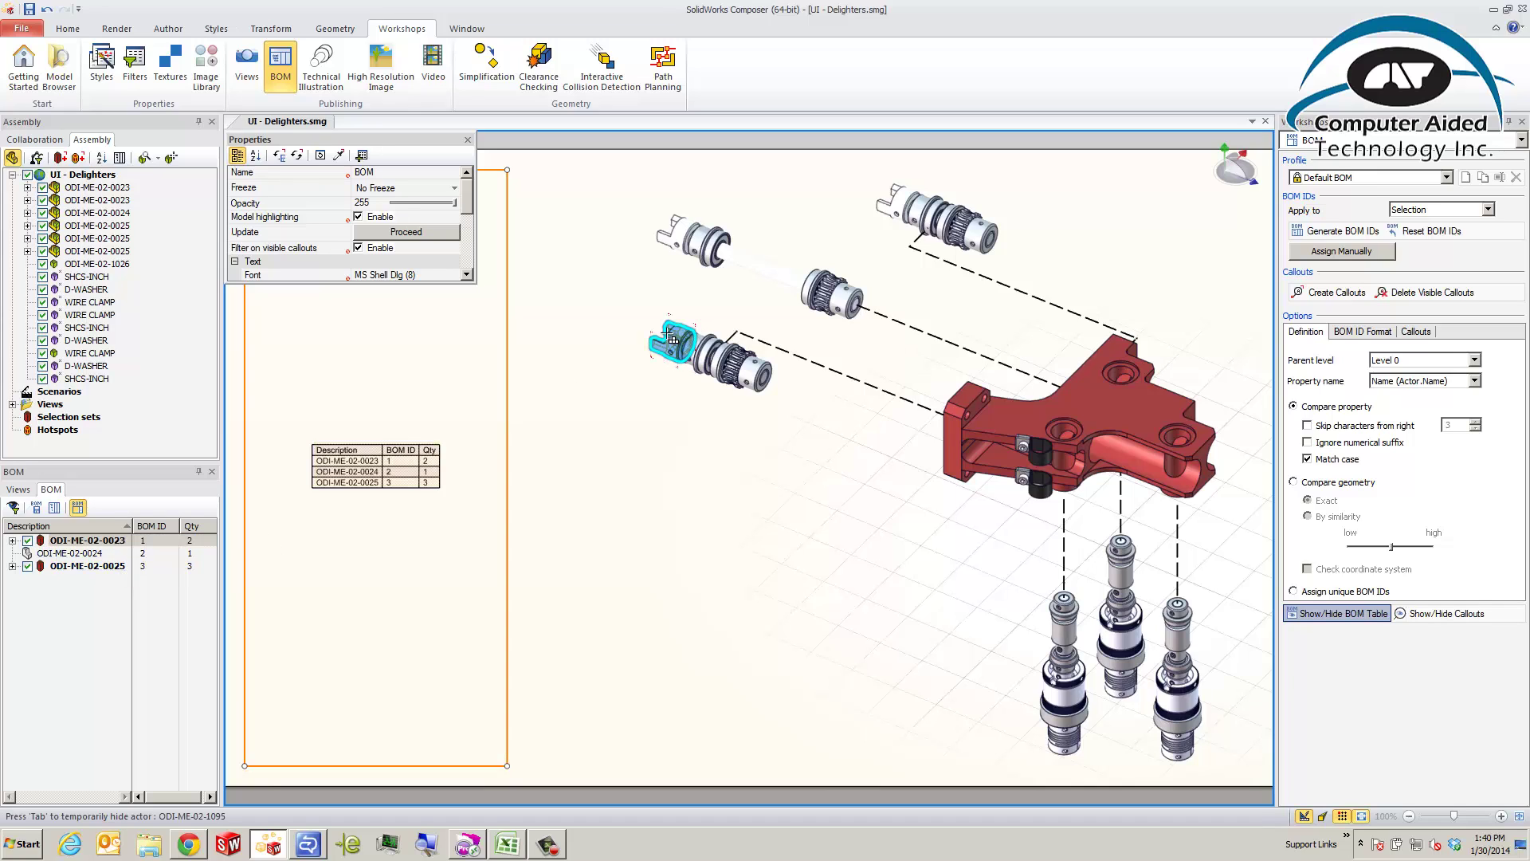
# Turn off assembly selection mode and clear the selection of the whole UI - Delighters assembly.
pyautogui.click(90, 268)
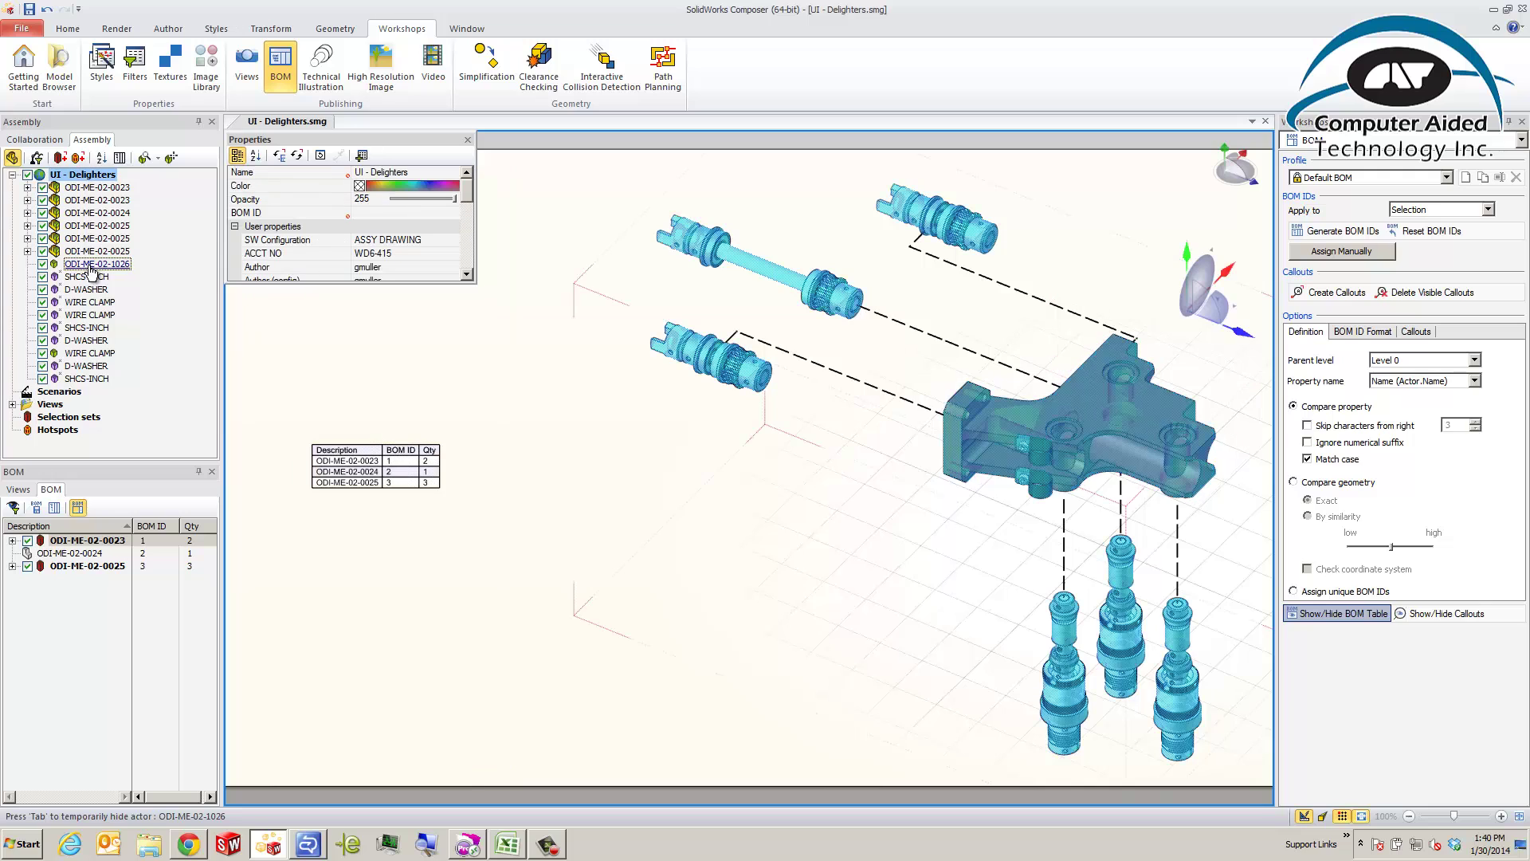
pyautogui.click(11, 157)
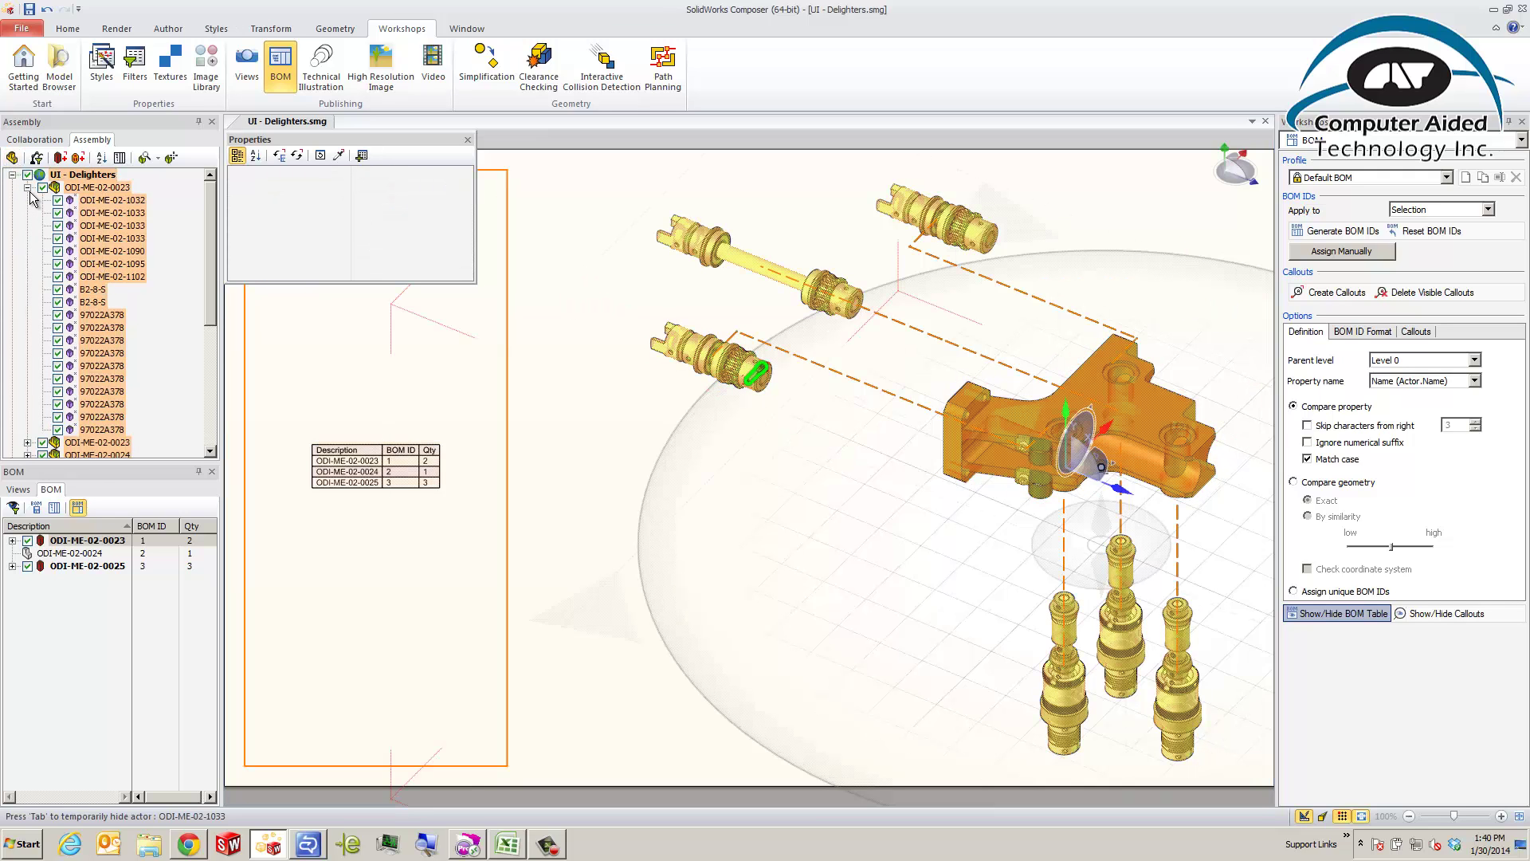
pyautogui.click(595, 333)
# Generate BOM IDs for the loose parts in the assembly tree, from ODI-ME-02-1026 through the last SHCS-INCH.
pyautogui.click(90, 264)
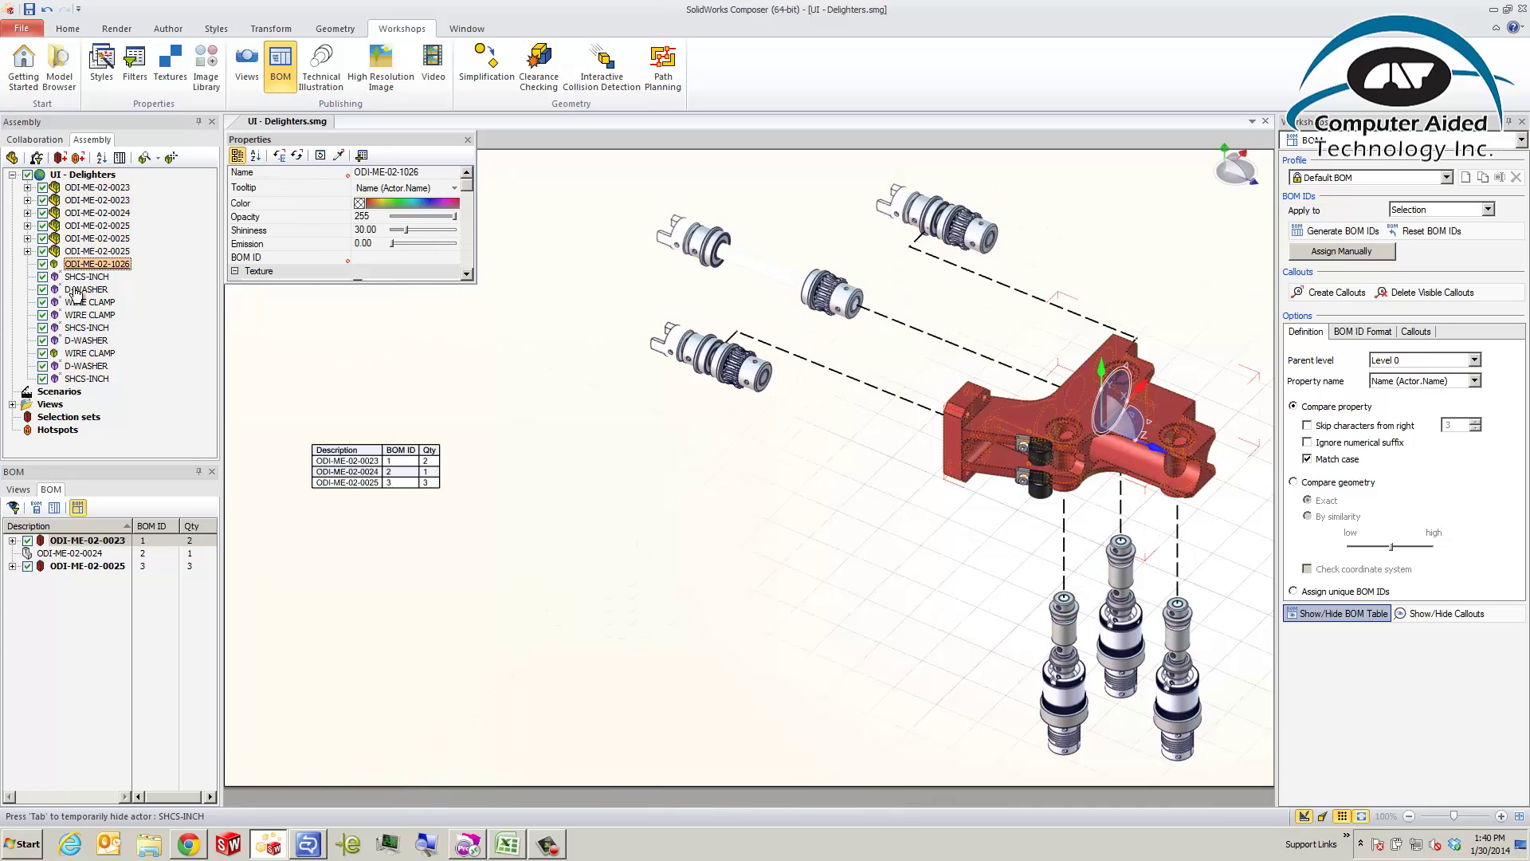
pyautogui.keyDown('shift'); pyautogui.click(83, 379); pyautogui.keyUp('shift')
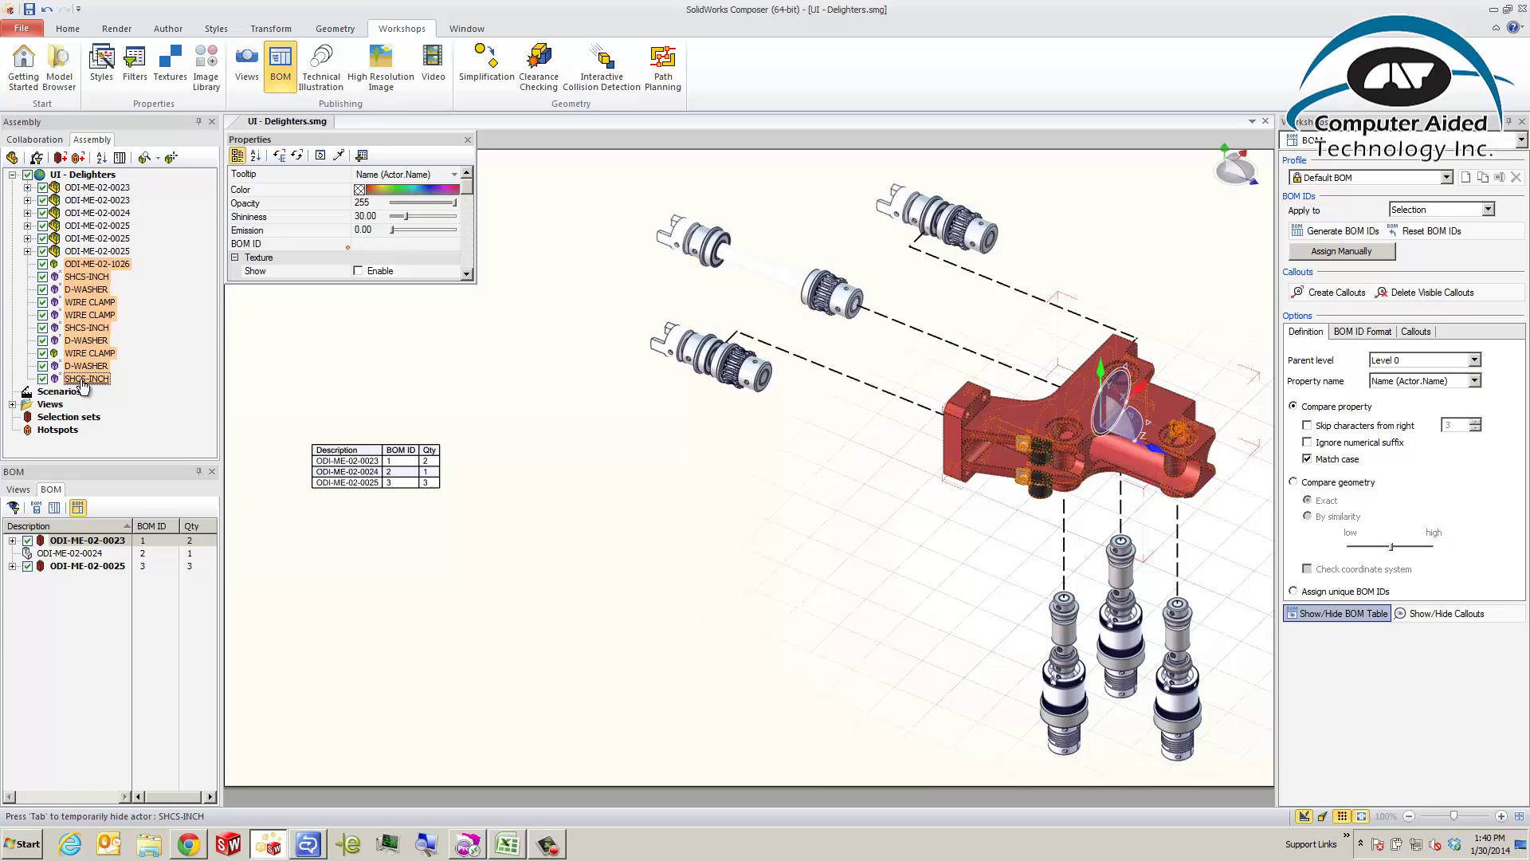
pyautogui.click(1366, 233)
pyautogui.click(635, 596)
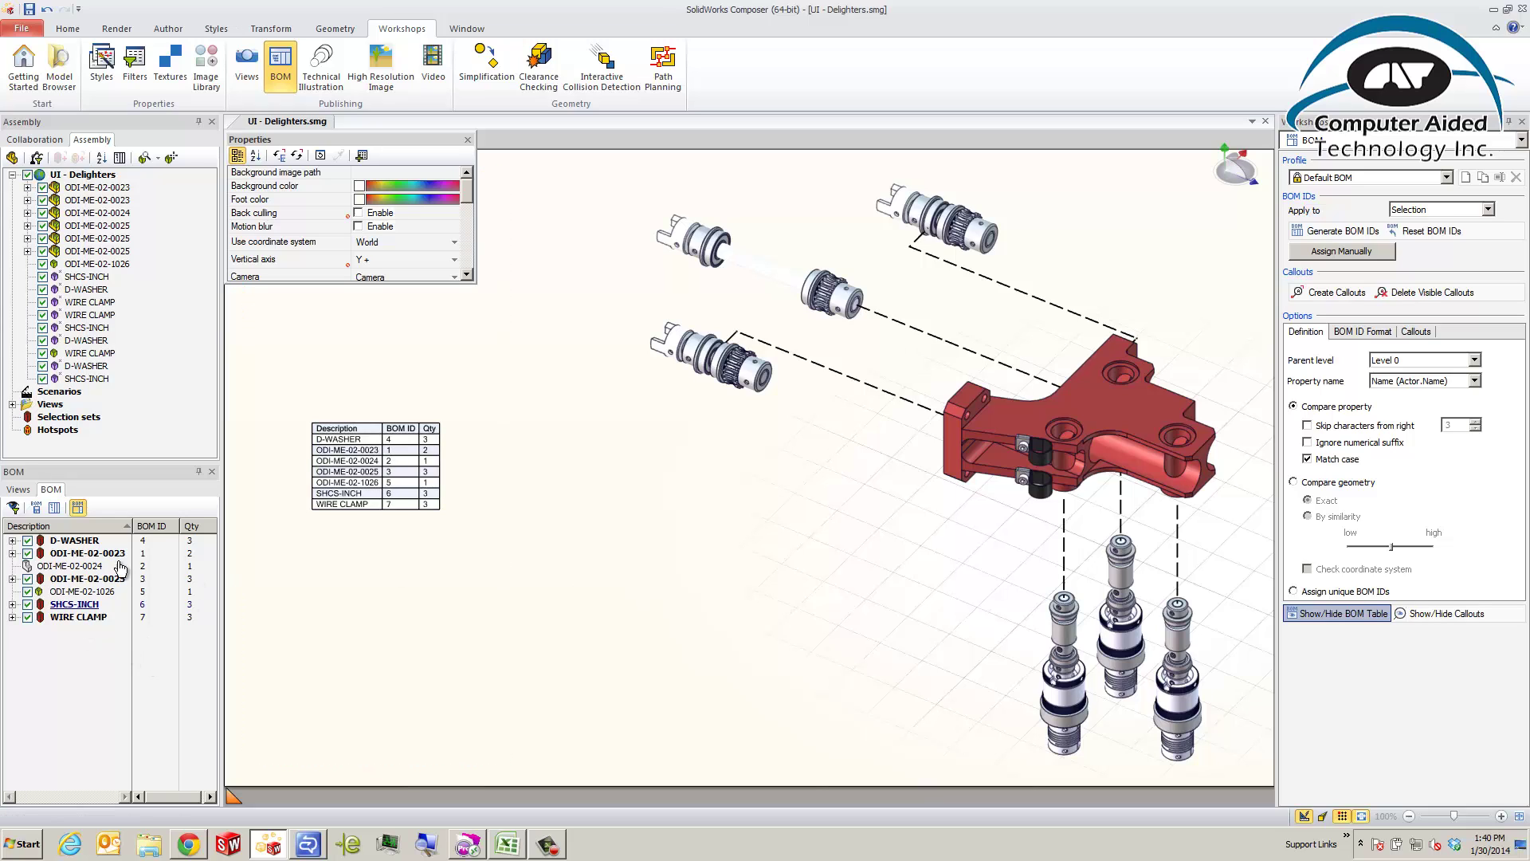
# Sort the BOM by BOM ID and reset the BOM IDs of all individual parts selected in the exploded view.
pyautogui.click(163, 528)
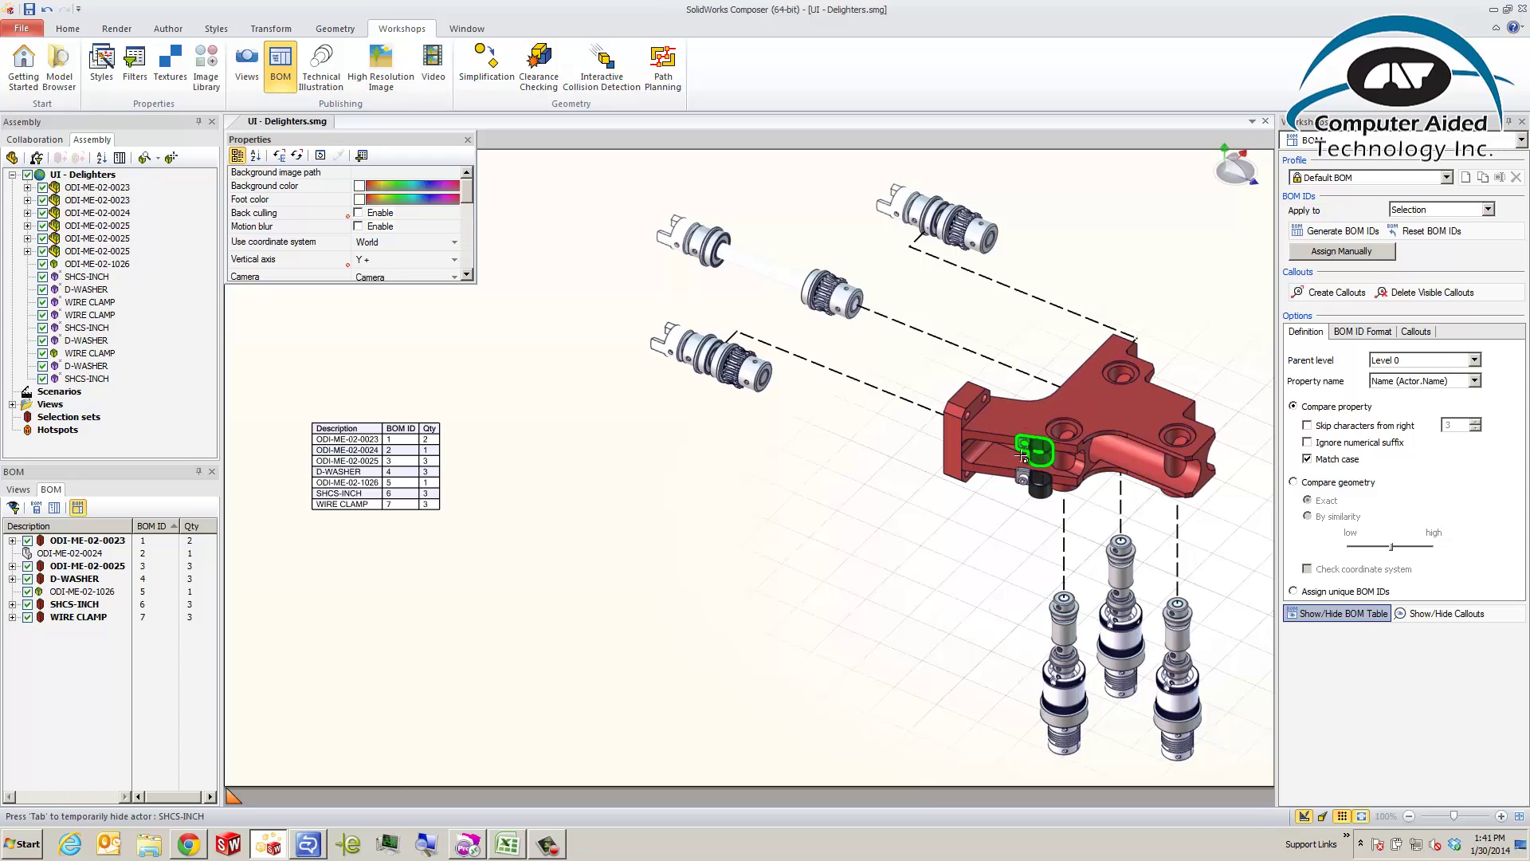
pyautogui.moveTo(603, 156); pyautogui.dragTo(1252, 770)
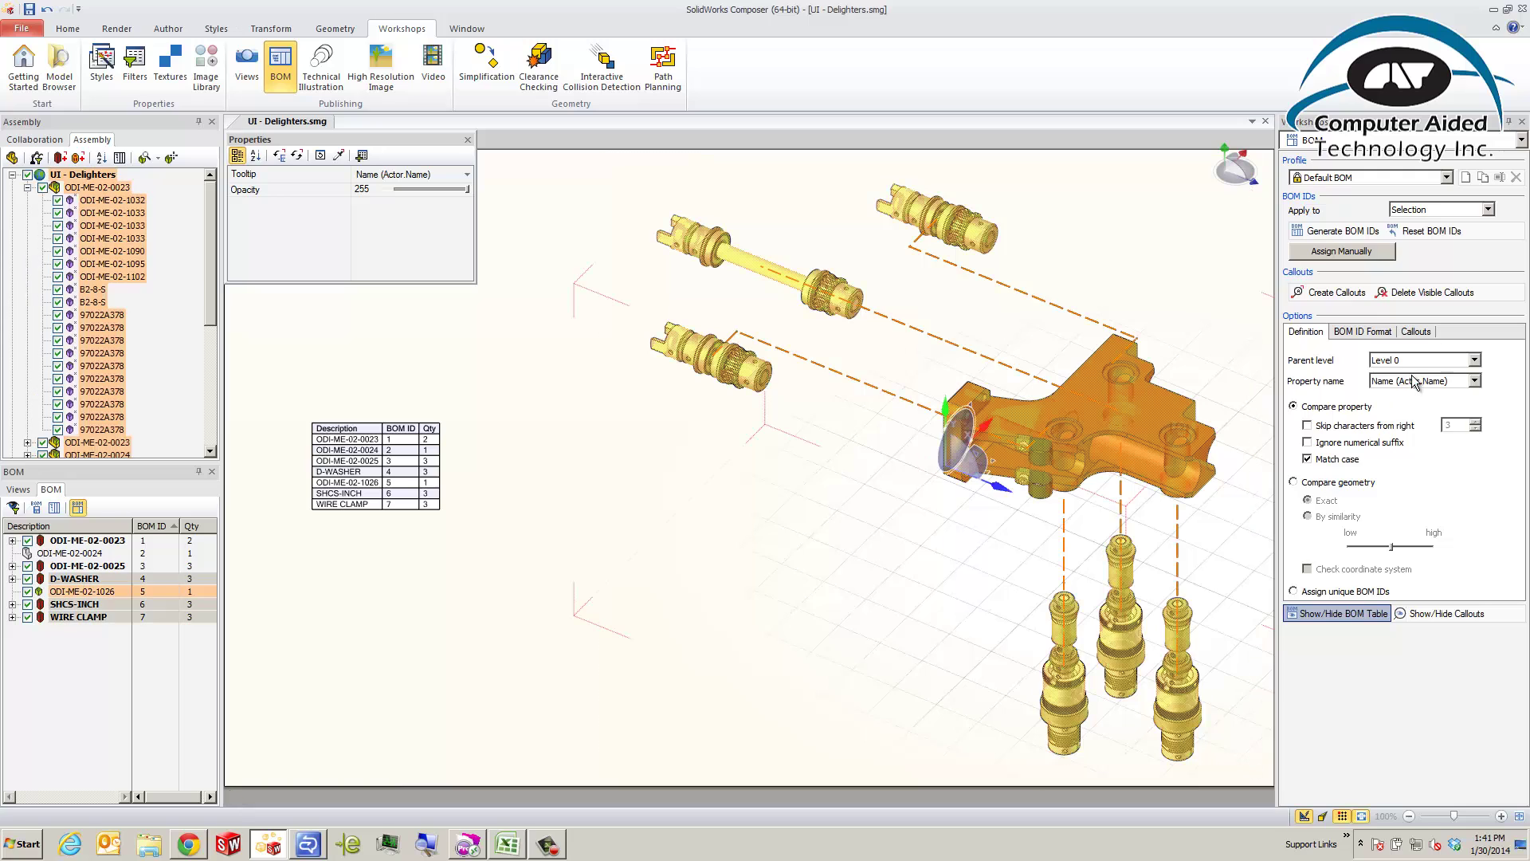
pyautogui.click(1426, 231)
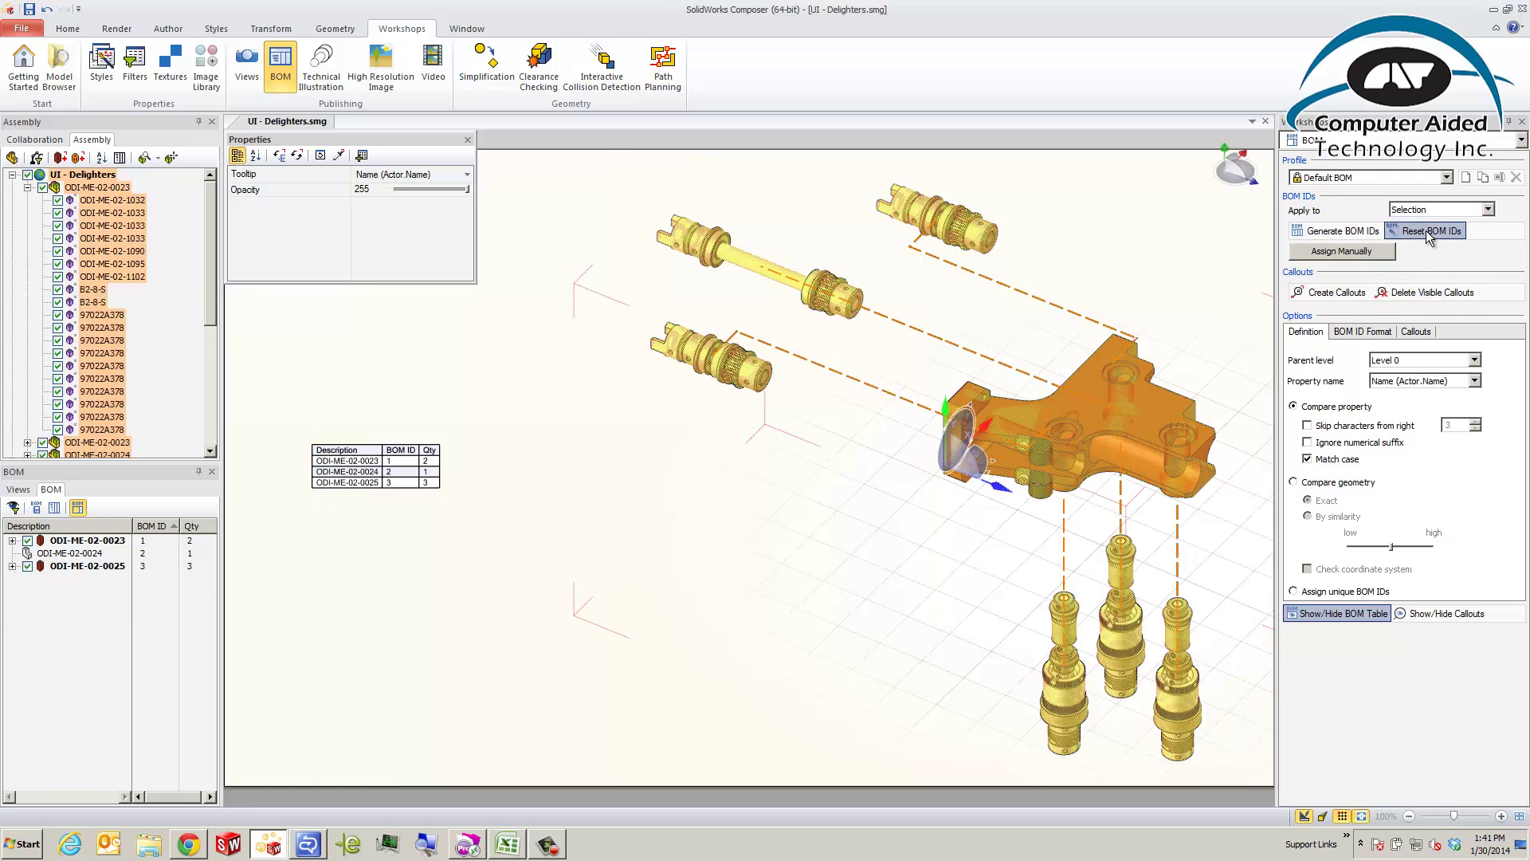
pyautogui.click(916, 599)
pyautogui.click(399, 482)
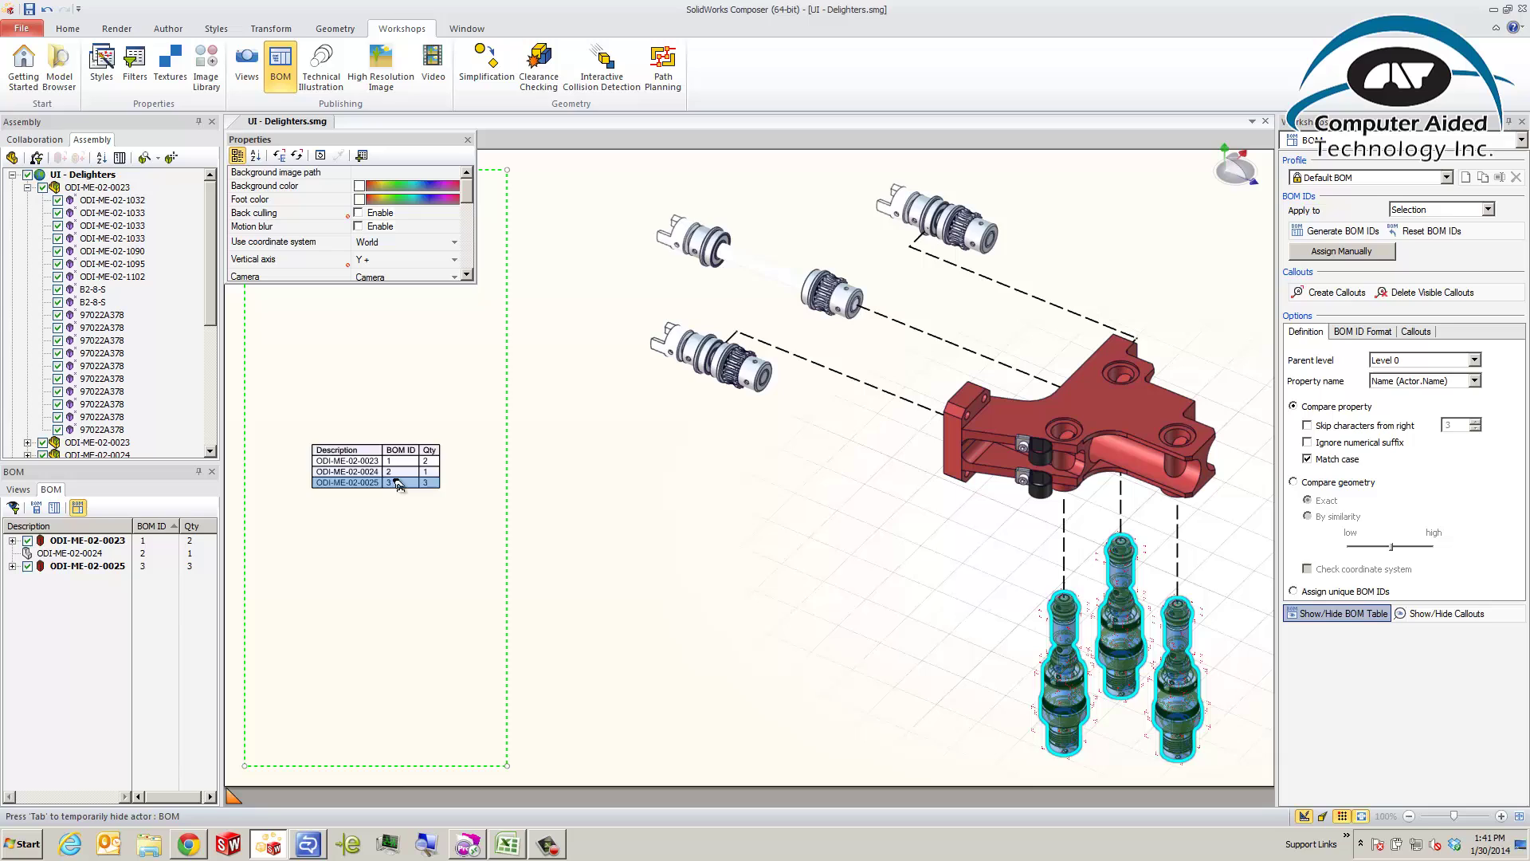
# Clear the BOM ID of the two ODI-ME-02-0023 subassemblies listed in the BOM.
pyautogui.click(344, 455)
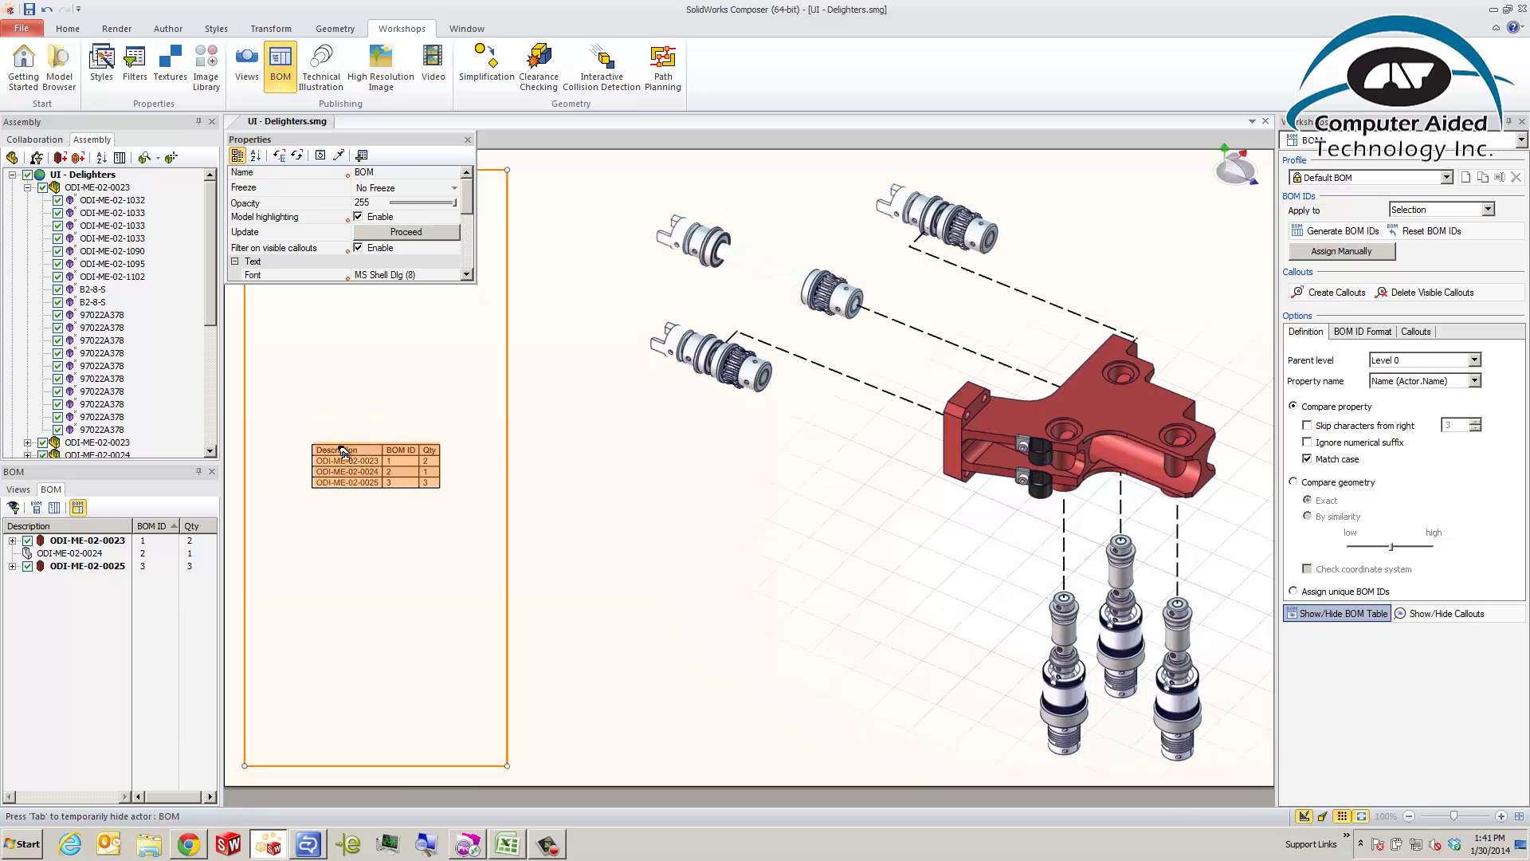
pyautogui.click(105, 541)
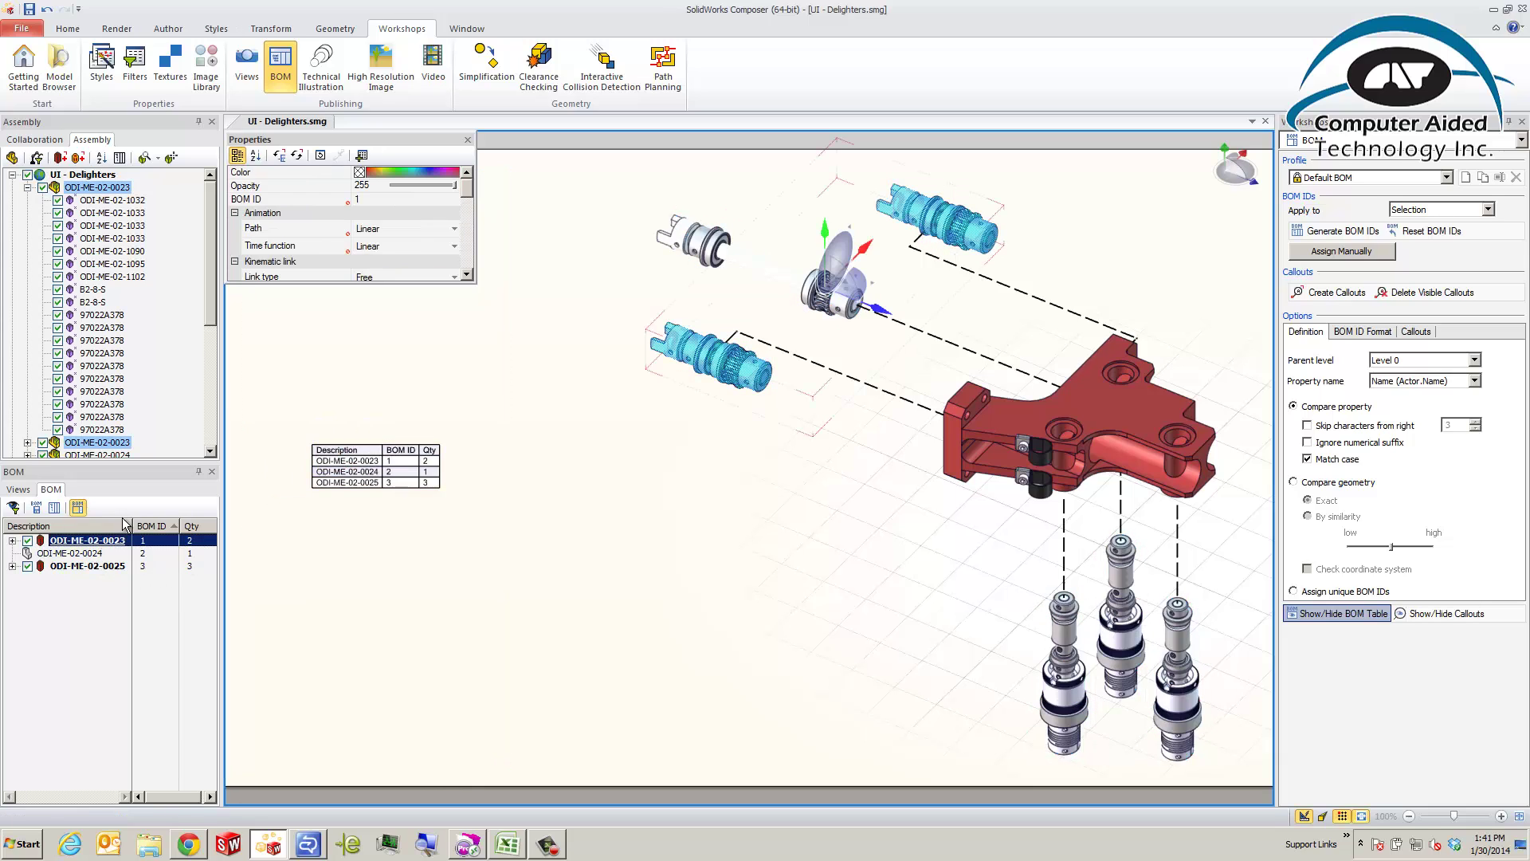
pyautogui.click(376, 201)
pyautogui.press('BackSpace')
pyautogui.press('Return')
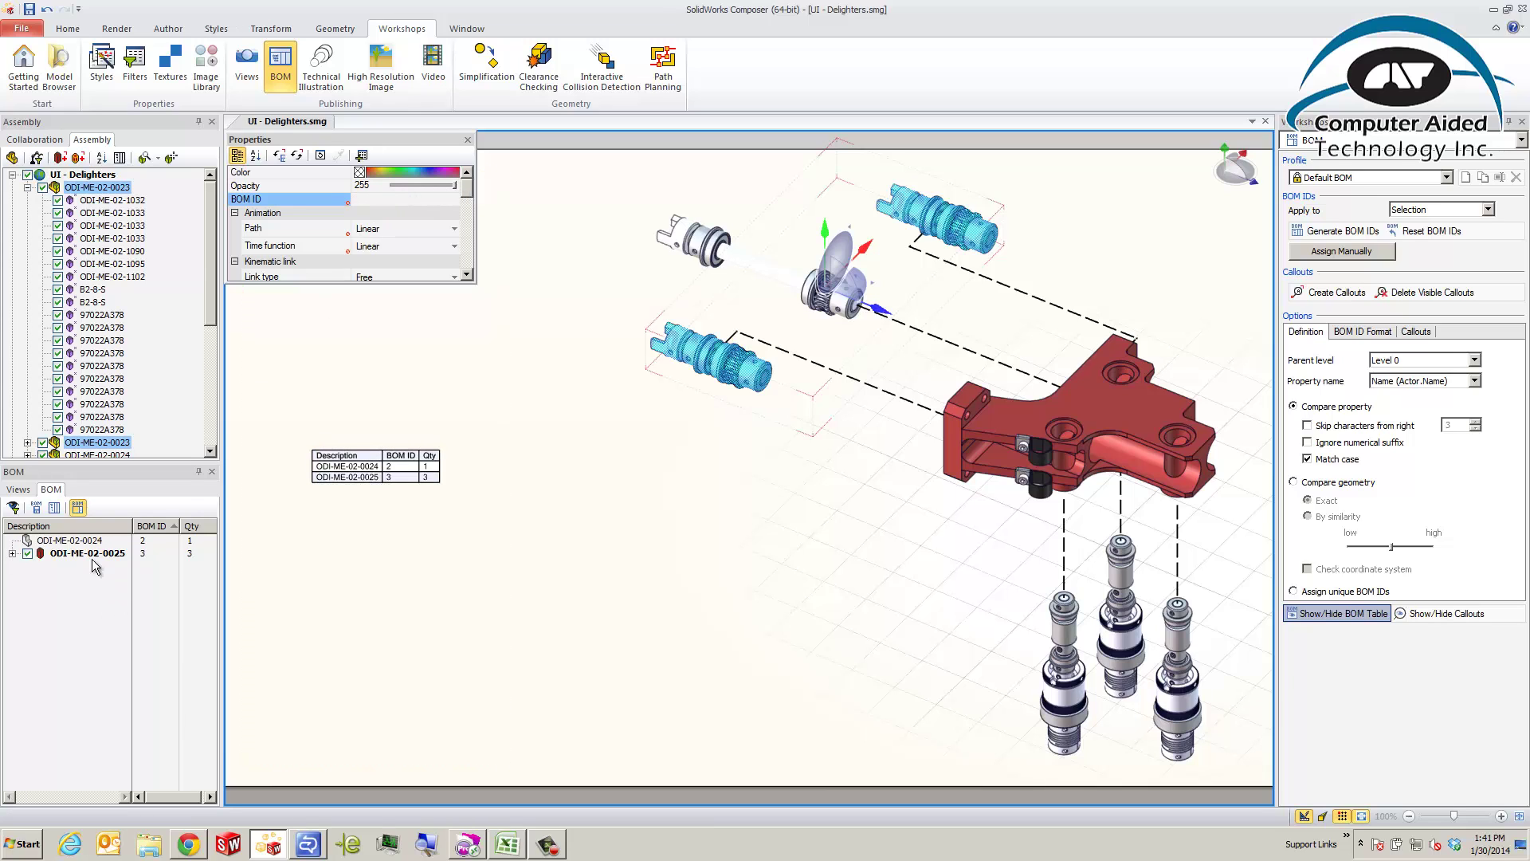
# Turn on assembly selection mode and clear the BOM IDs of the ODI-ME-02-0024 and ODI-ME-02-0025 subassemblies.
pyautogui.click(72, 540)
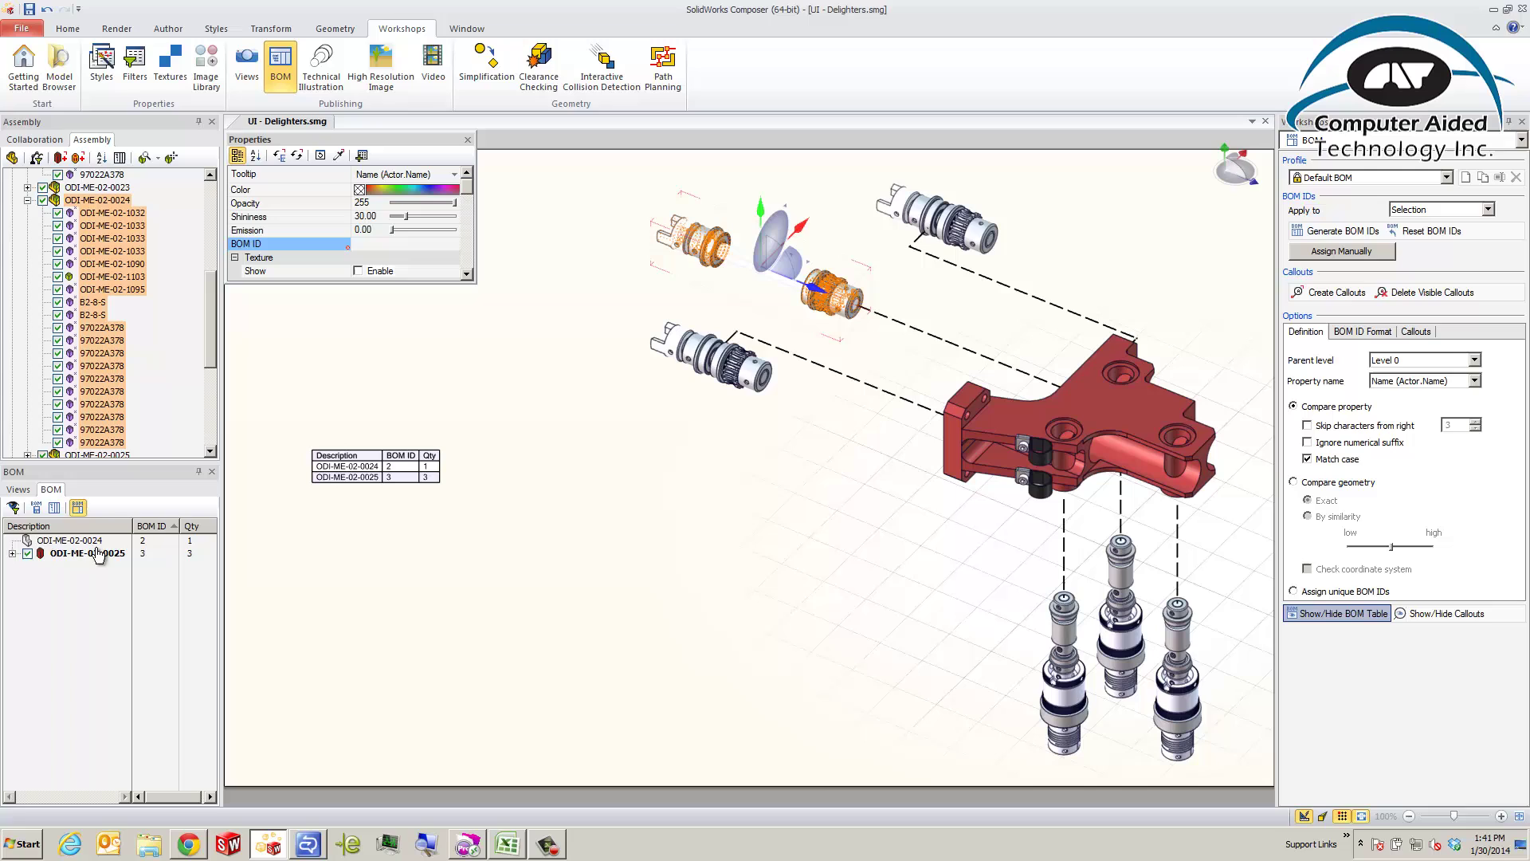
pyautogui.click(88, 542)
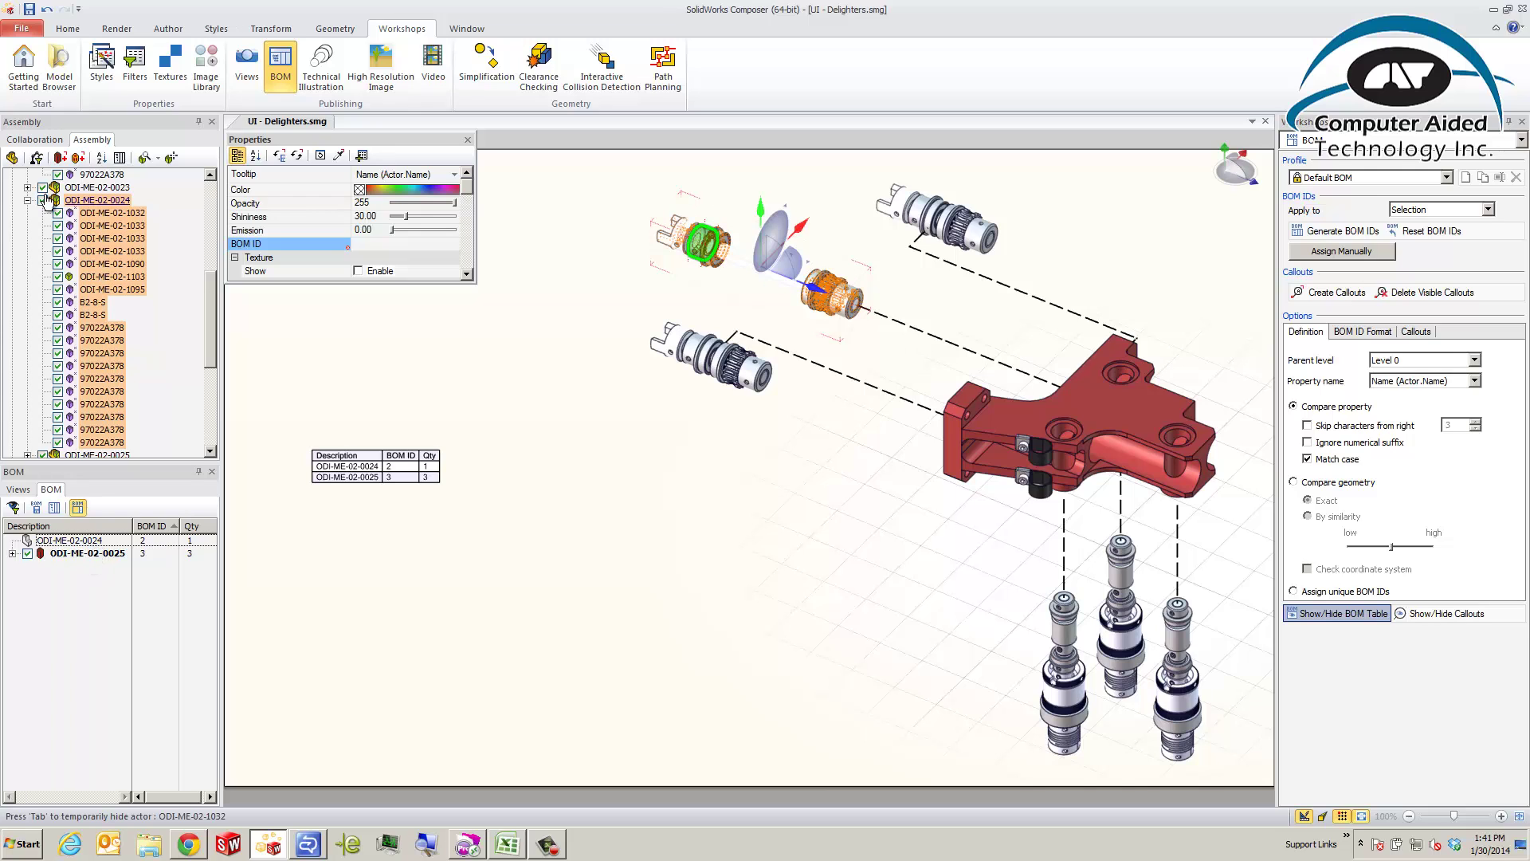
pyautogui.click(12, 157)
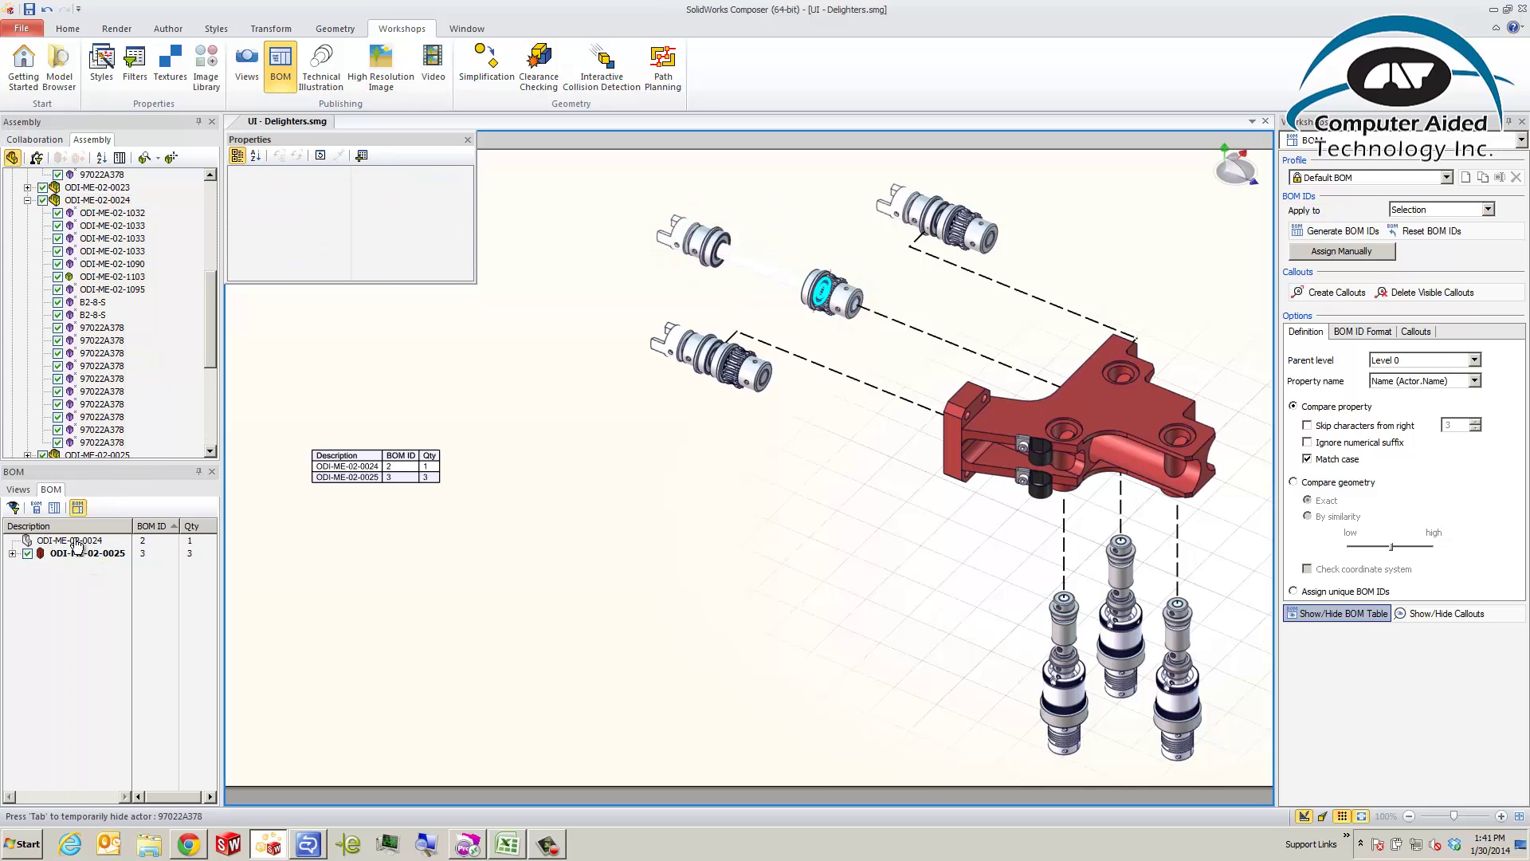
pyautogui.click(82, 545)
pyautogui.click(383, 207)
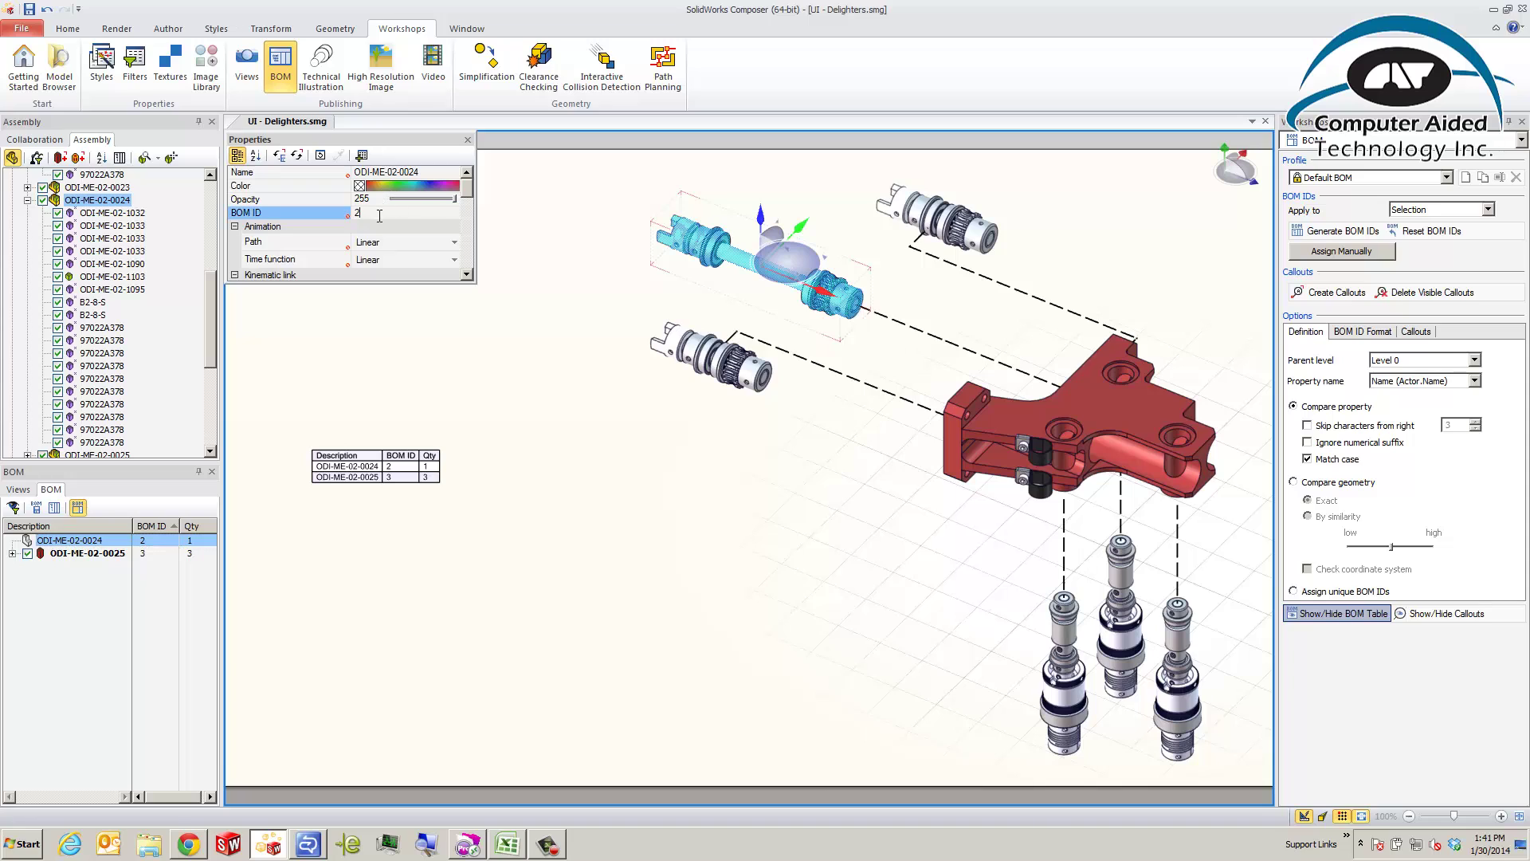
pyautogui.write('3')
pyautogui.press('Return')
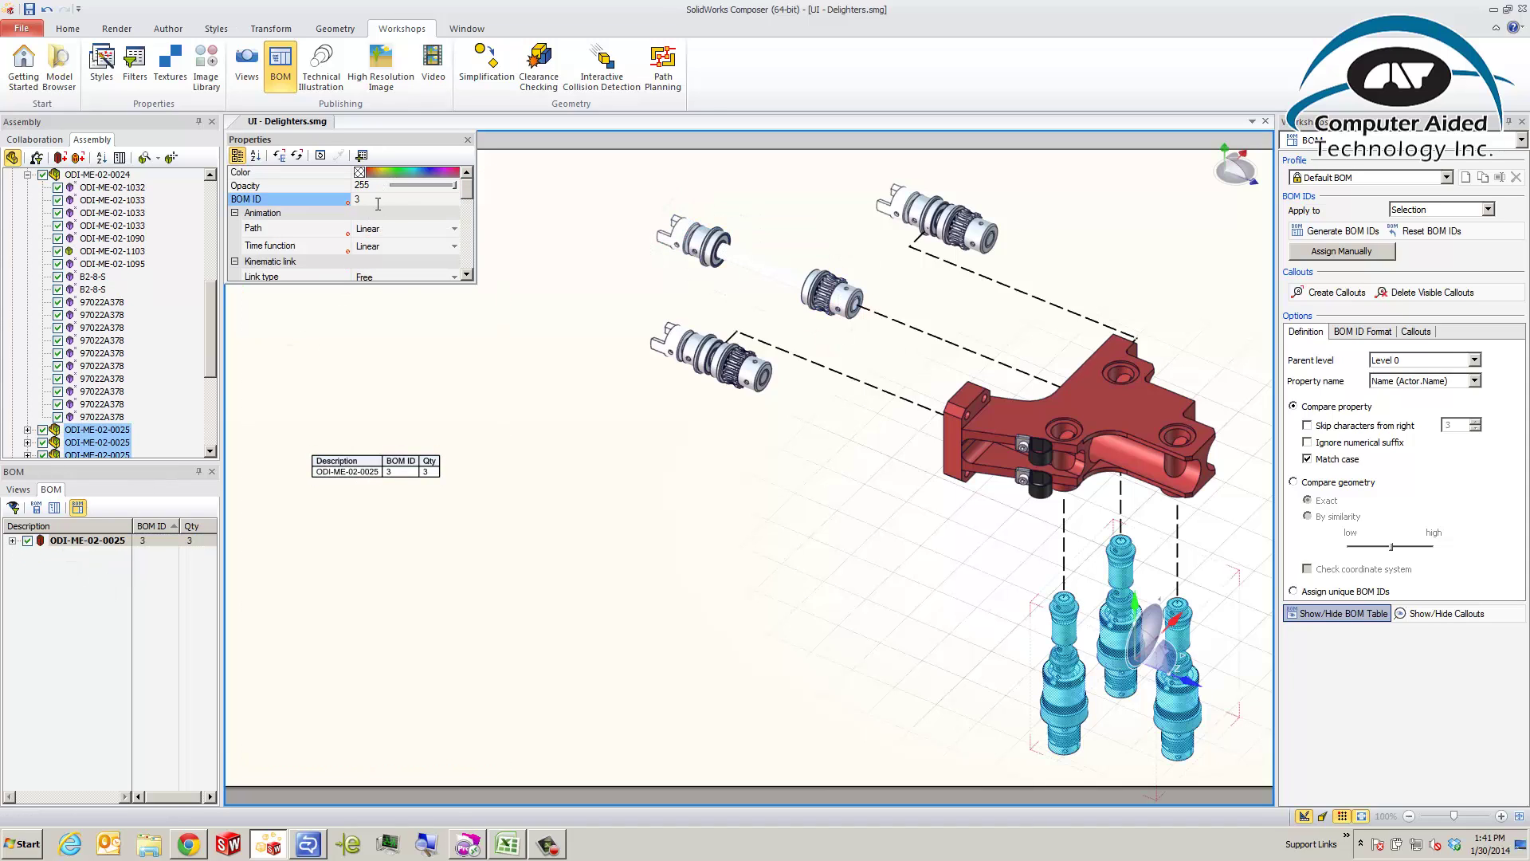
pyautogui.click(560, 345)
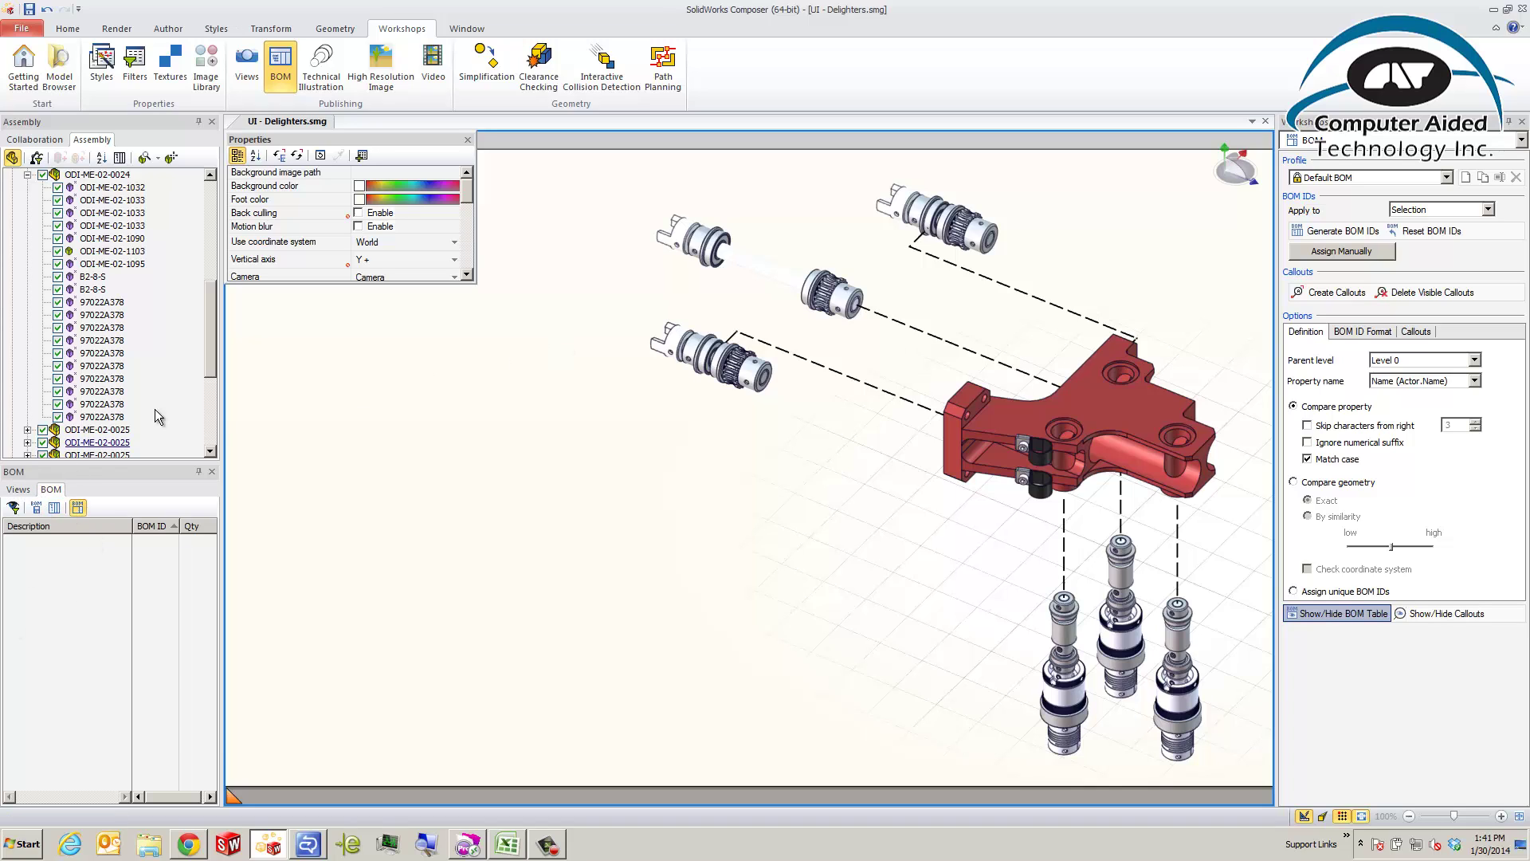
# Collapse the expanded subassemblies in the assembly tree and generate BOM IDs for all six ODI-ME-02-0023, 0024 and 0025 subassemblies.
pyautogui.moveTo(211, 356); pyautogui.dragTo(211, 255)
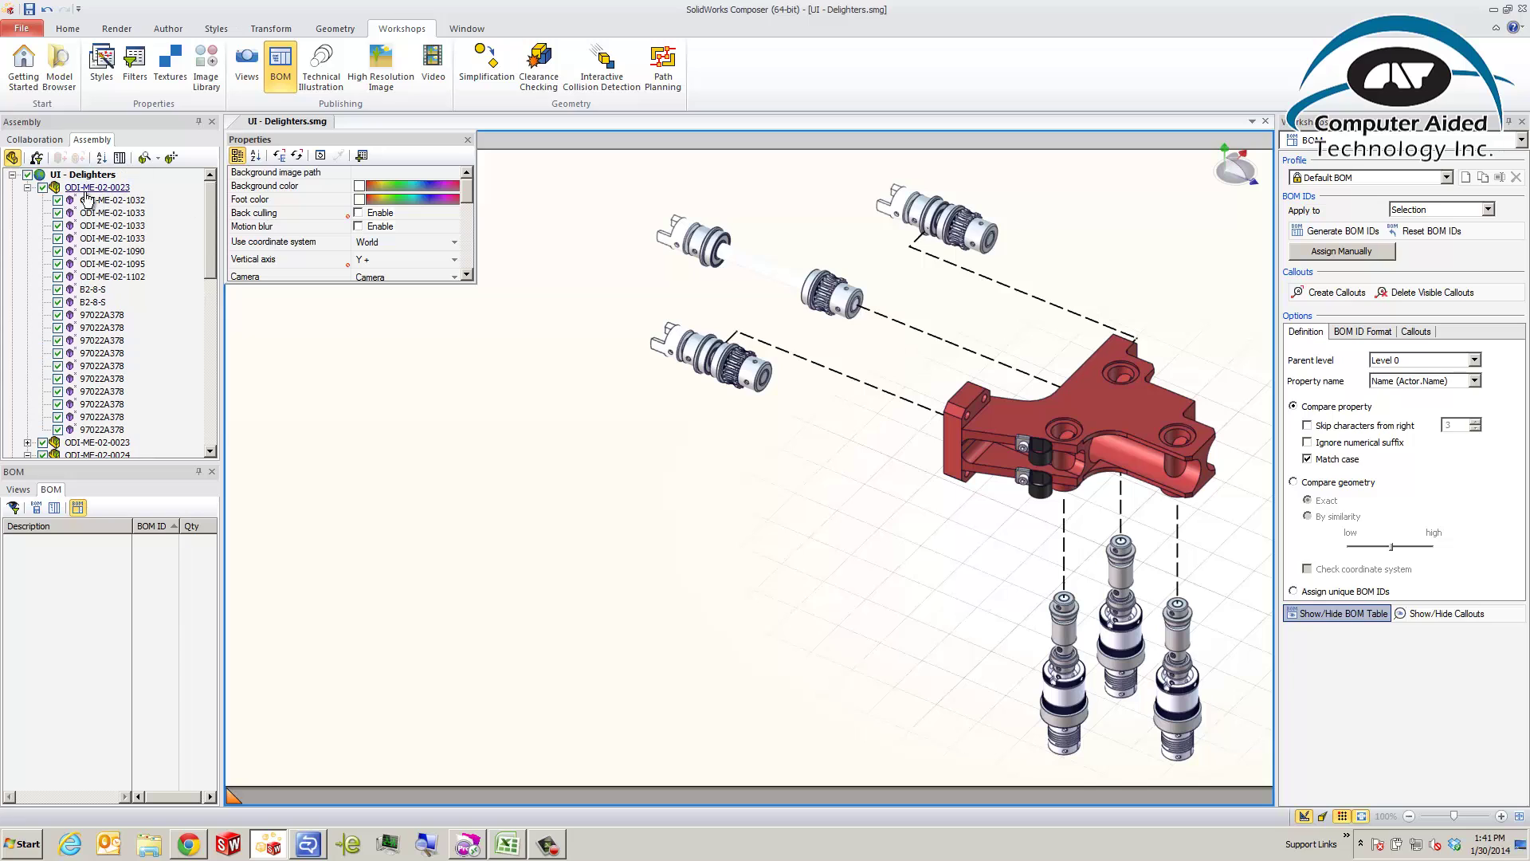
pyautogui.click(27, 199)
pyautogui.click(27, 212)
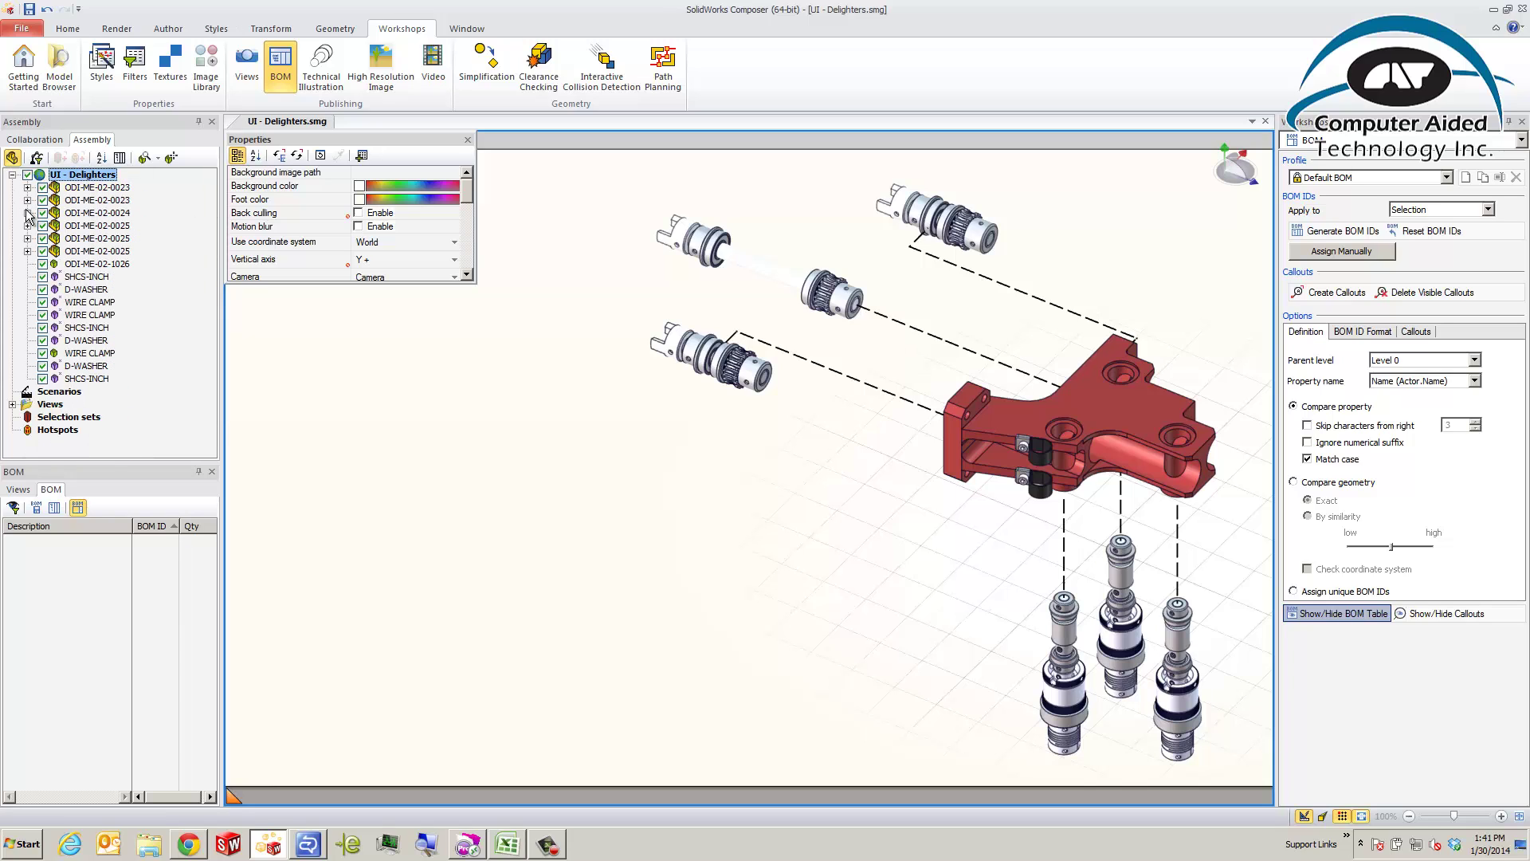
pyautogui.click(108, 252)
pyautogui.hotkey('shift', 'Up')
pyautogui.hotkey('shift', 'Up')
pyautogui.hotkey('shift', 'Up')
pyautogui.hotkey('shift', 'Up')
pyautogui.hotkey('shift', 'Up')
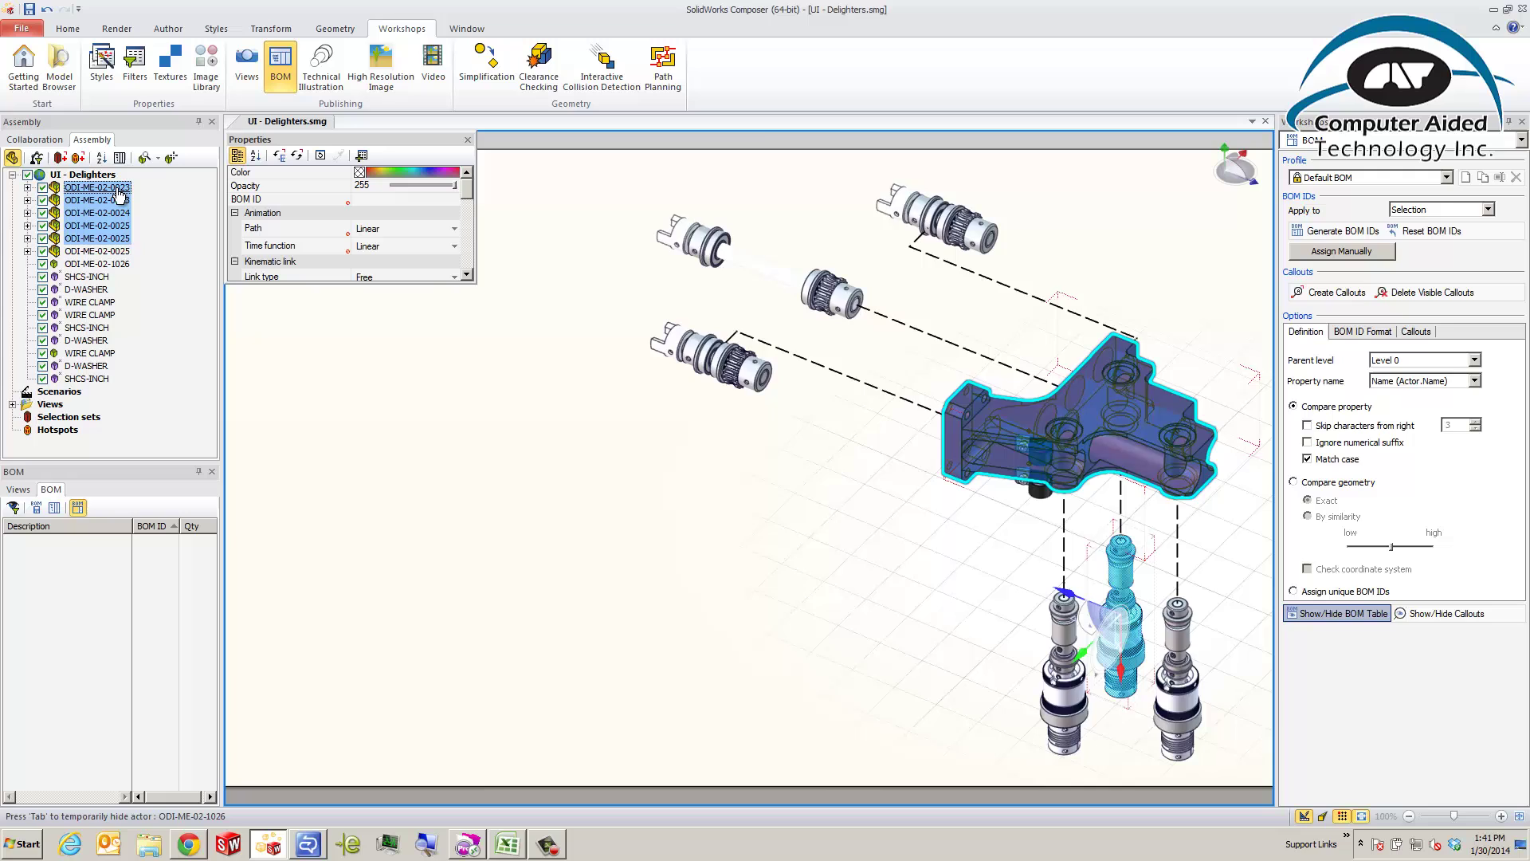
pyautogui.click(1334, 230)
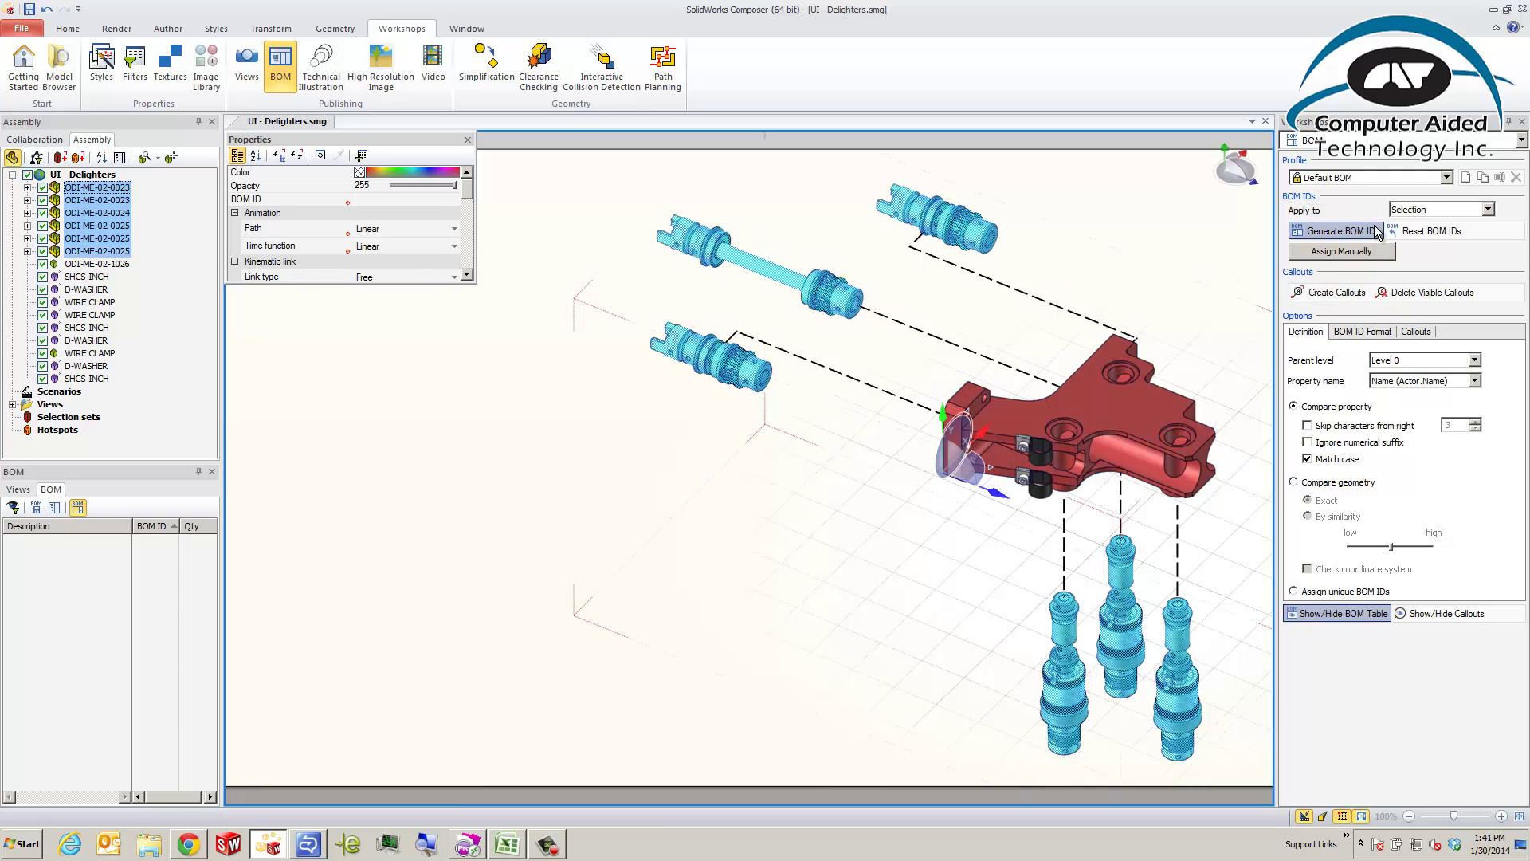
pyautogui.click(1330, 291)
pyautogui.press('Escape')
pyautogui.click(678, 684)
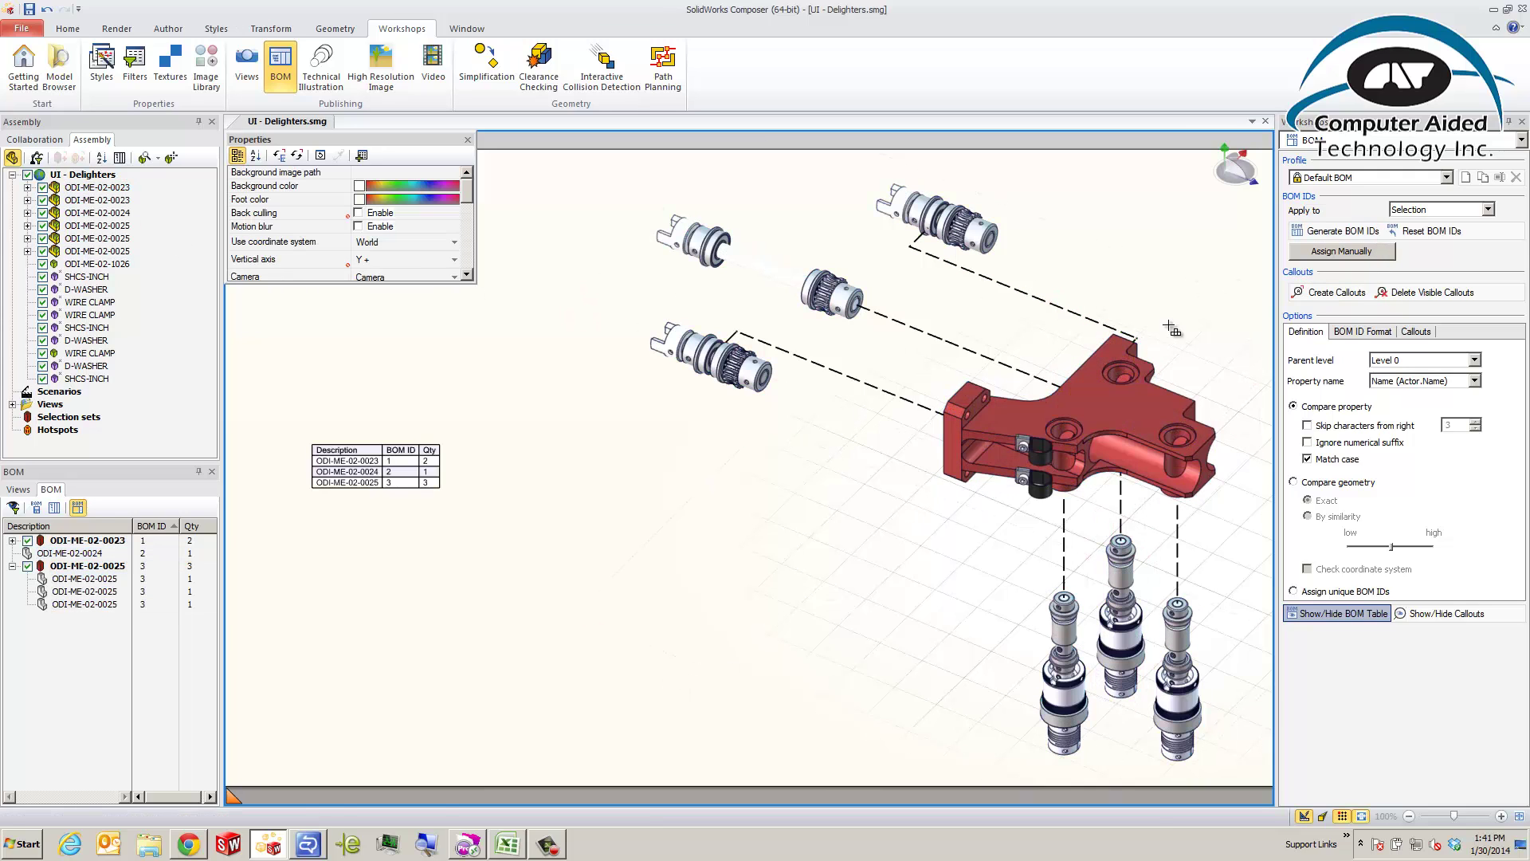
# Turn off assembly selection mode, window-select the red block with its loose hardware, and review those parts in the assembly tree.
pyautogui.moveTo(930, 518)
pyautogui.mouseDown()
pyautogui.moveTo(1243, 333)
pyautogui.moveTo(1183, 410)
pyautogui.moveTo(924, 529)
pyautogui.mouseUp()
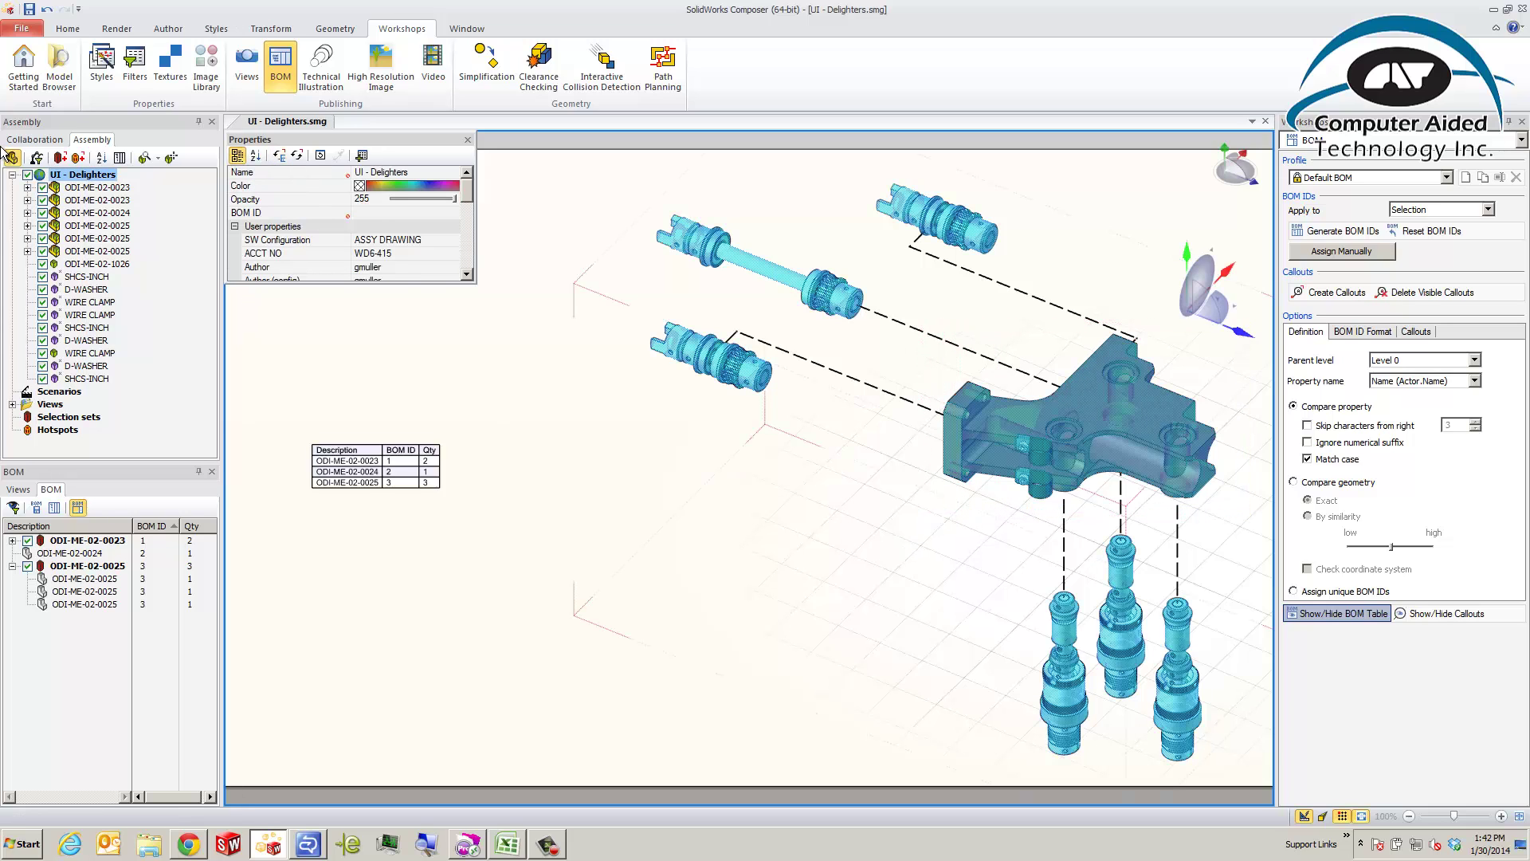
pyautogui.click(12, 157)
pyautogui.click(547, 435)
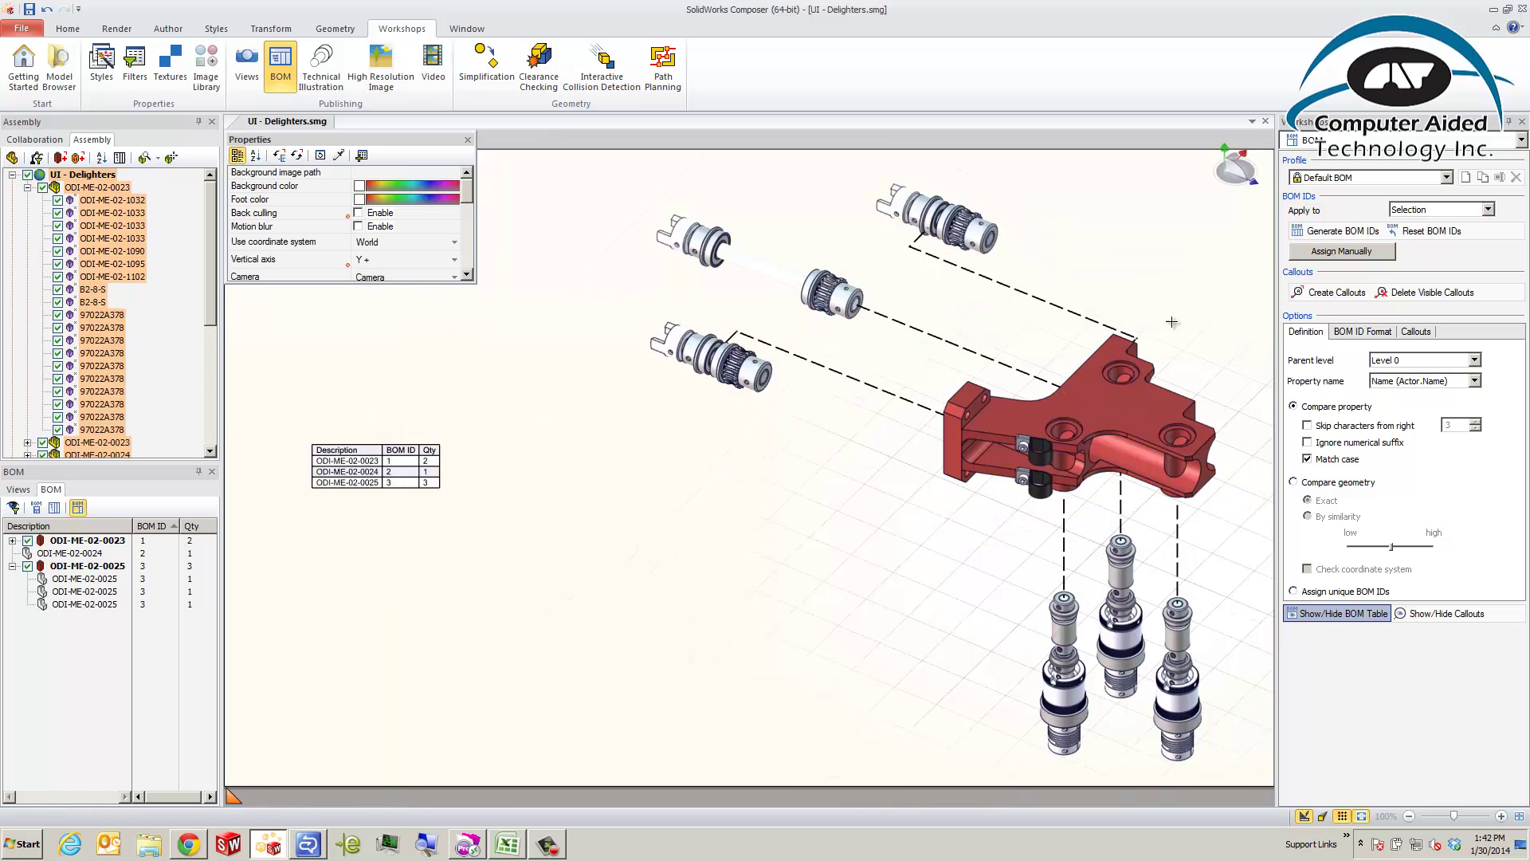
pyautogui.moveTo(1241, 307); pyautogui.dragTo(927, 533)
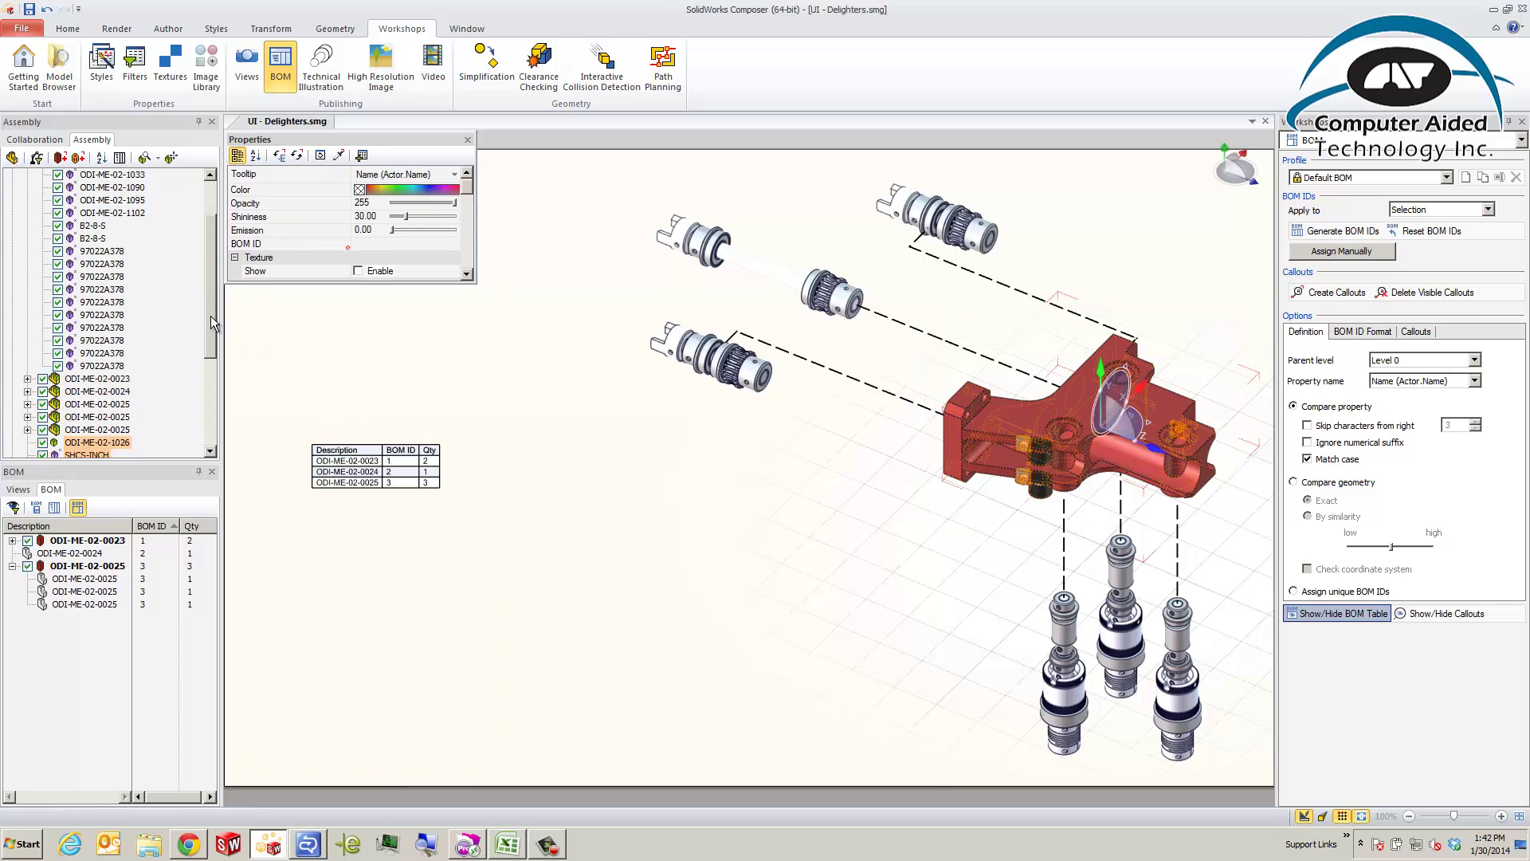
pyautogui.moveTo(210, 316); pyautogui.dragTo(213, 399)
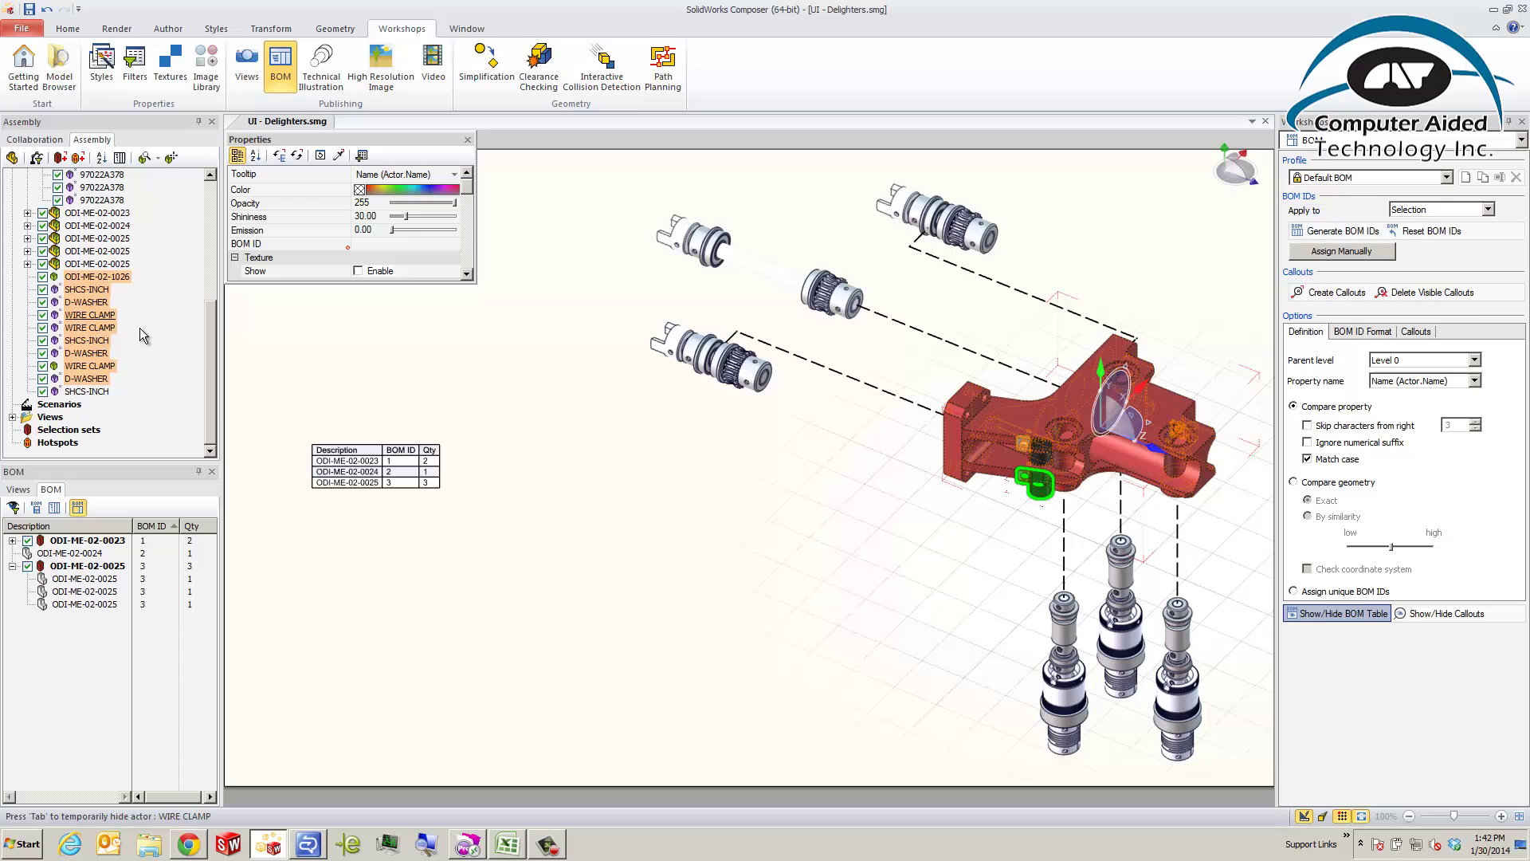
pyautogui.moveTo(210, 361); pyautogui.dragTo(214, 236)
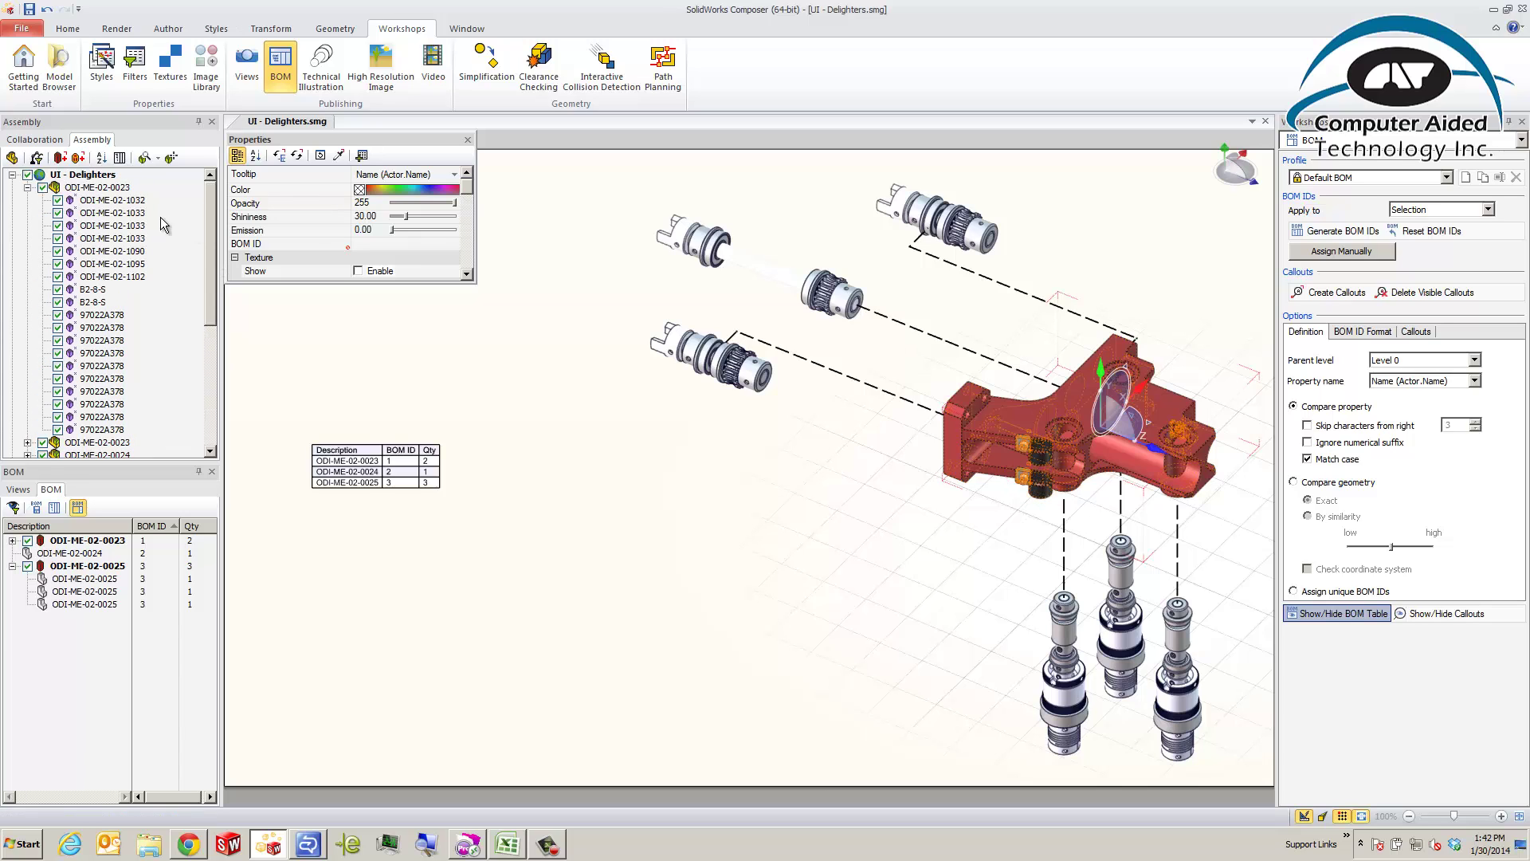
# Create an assembly group under UI - Delighters and name it ODI-02-0026.
pyautogui.rightClick(109, 179)
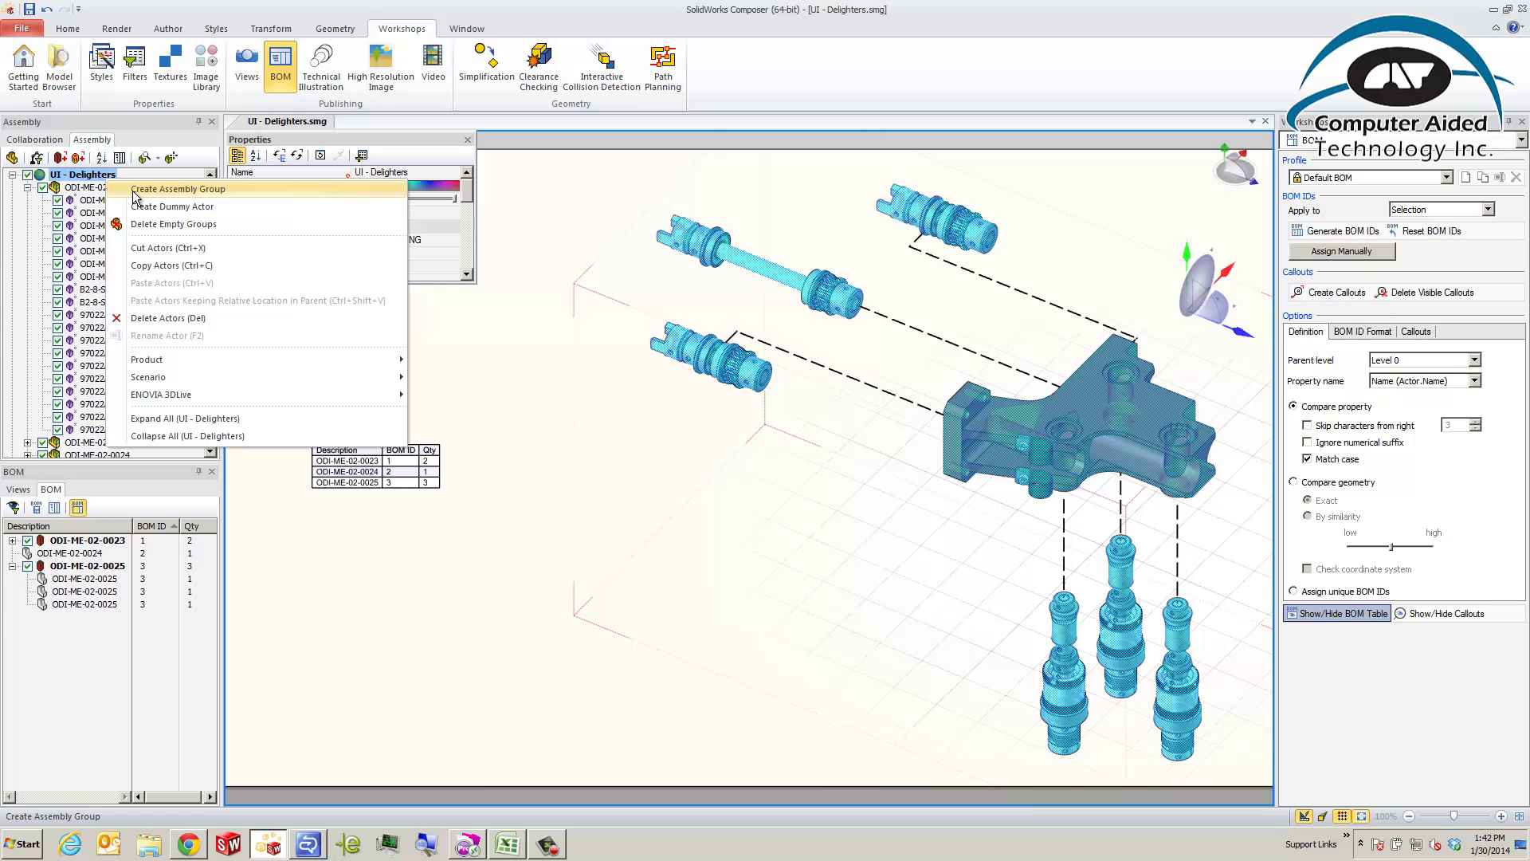
pyautogui.click(134, 191)
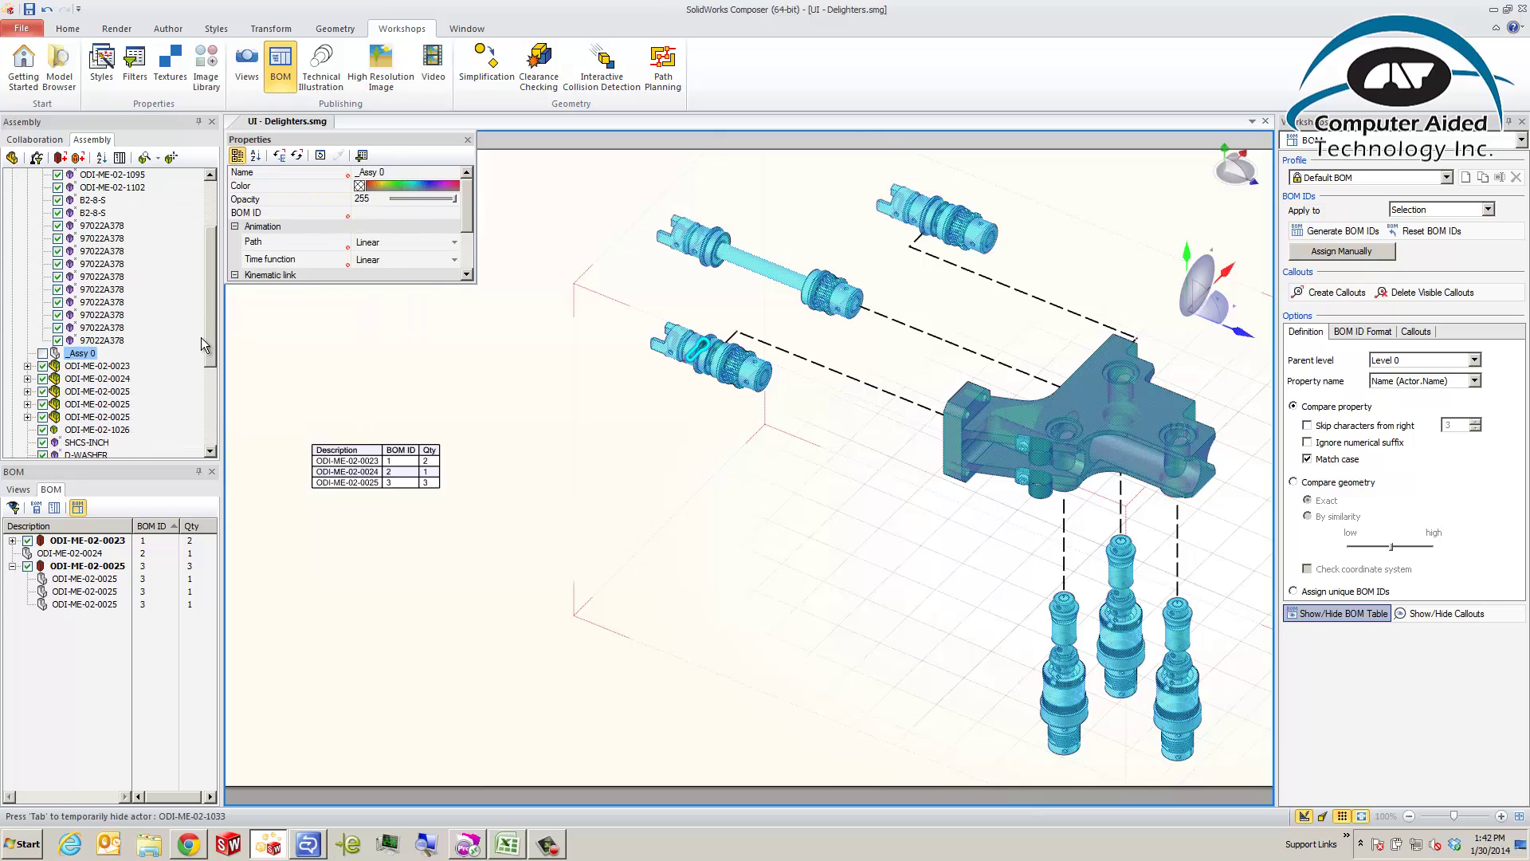
pyautogui.click(89, 353)
pyautogui.write('ODI-02-0026')
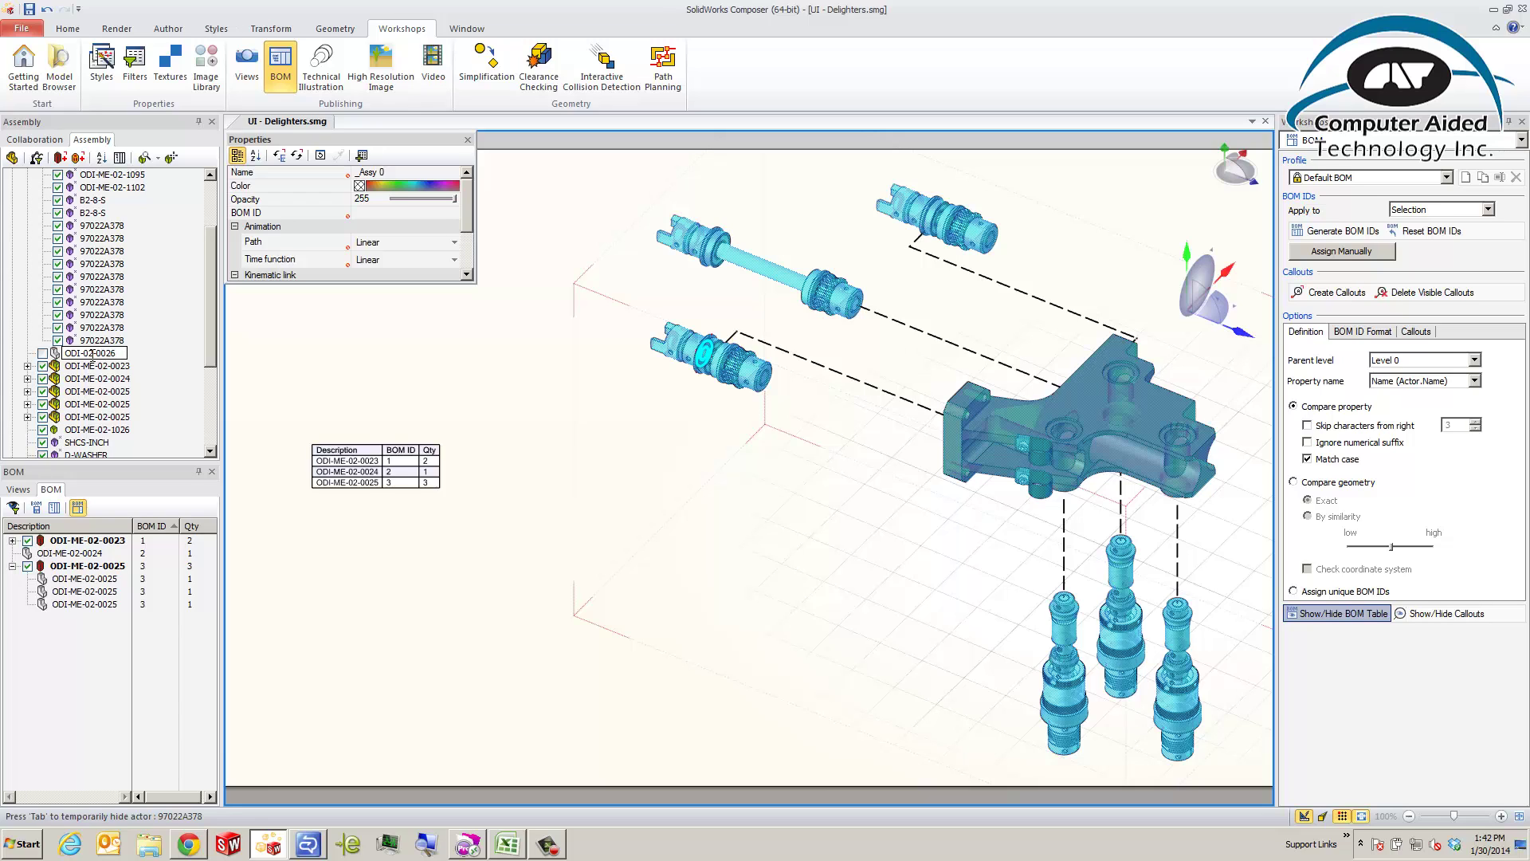
pyautogui.press('Return')
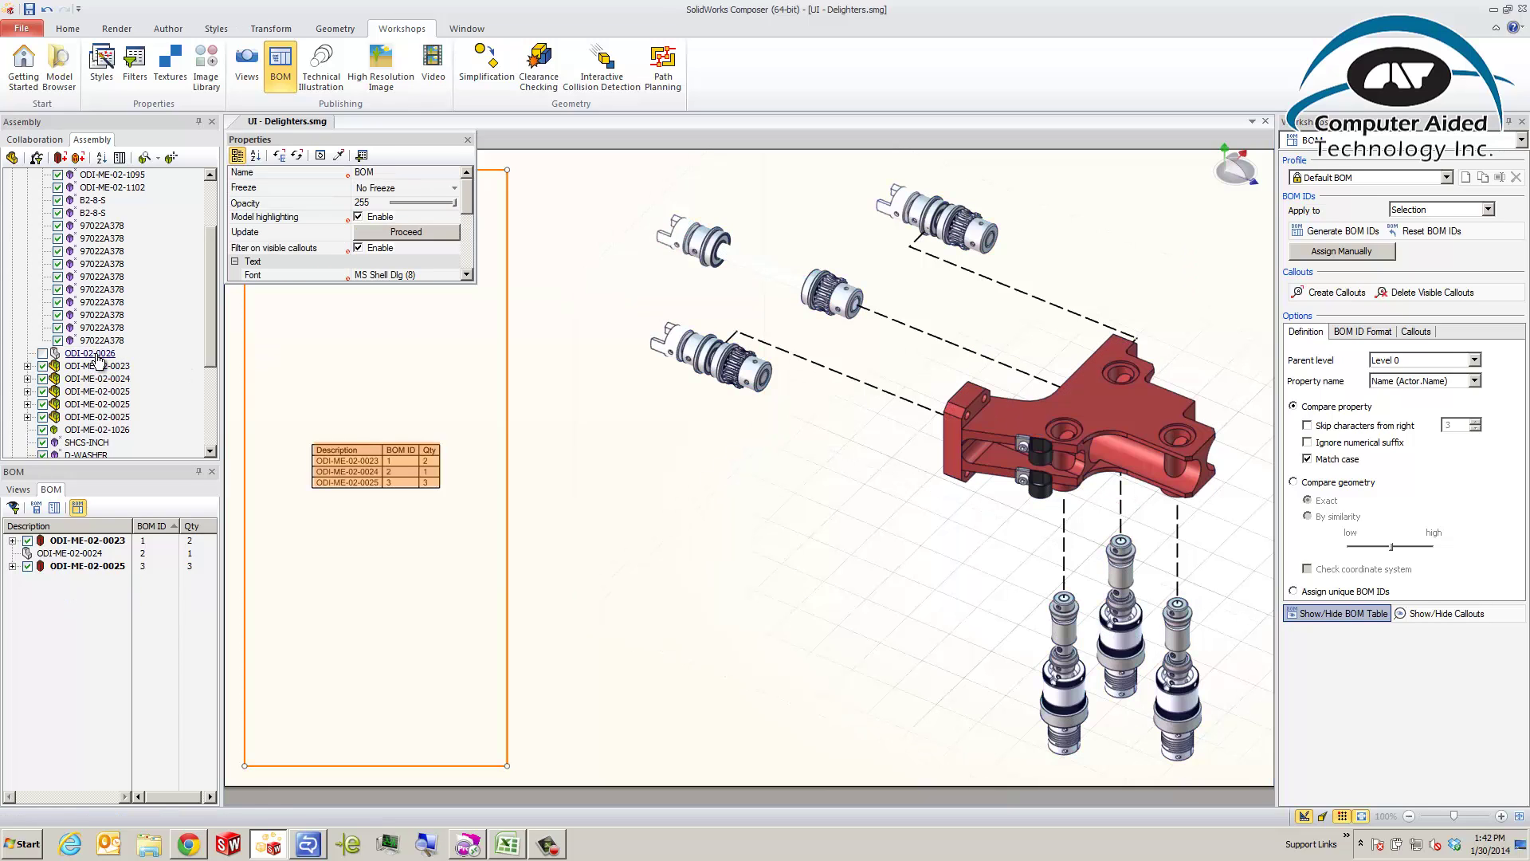
# Move the loose parts from ODI-ME-02-1026 through the last D-WASHER into the ODI-02-0026 group.
pyautogui.scroll(-4, 214, 383)
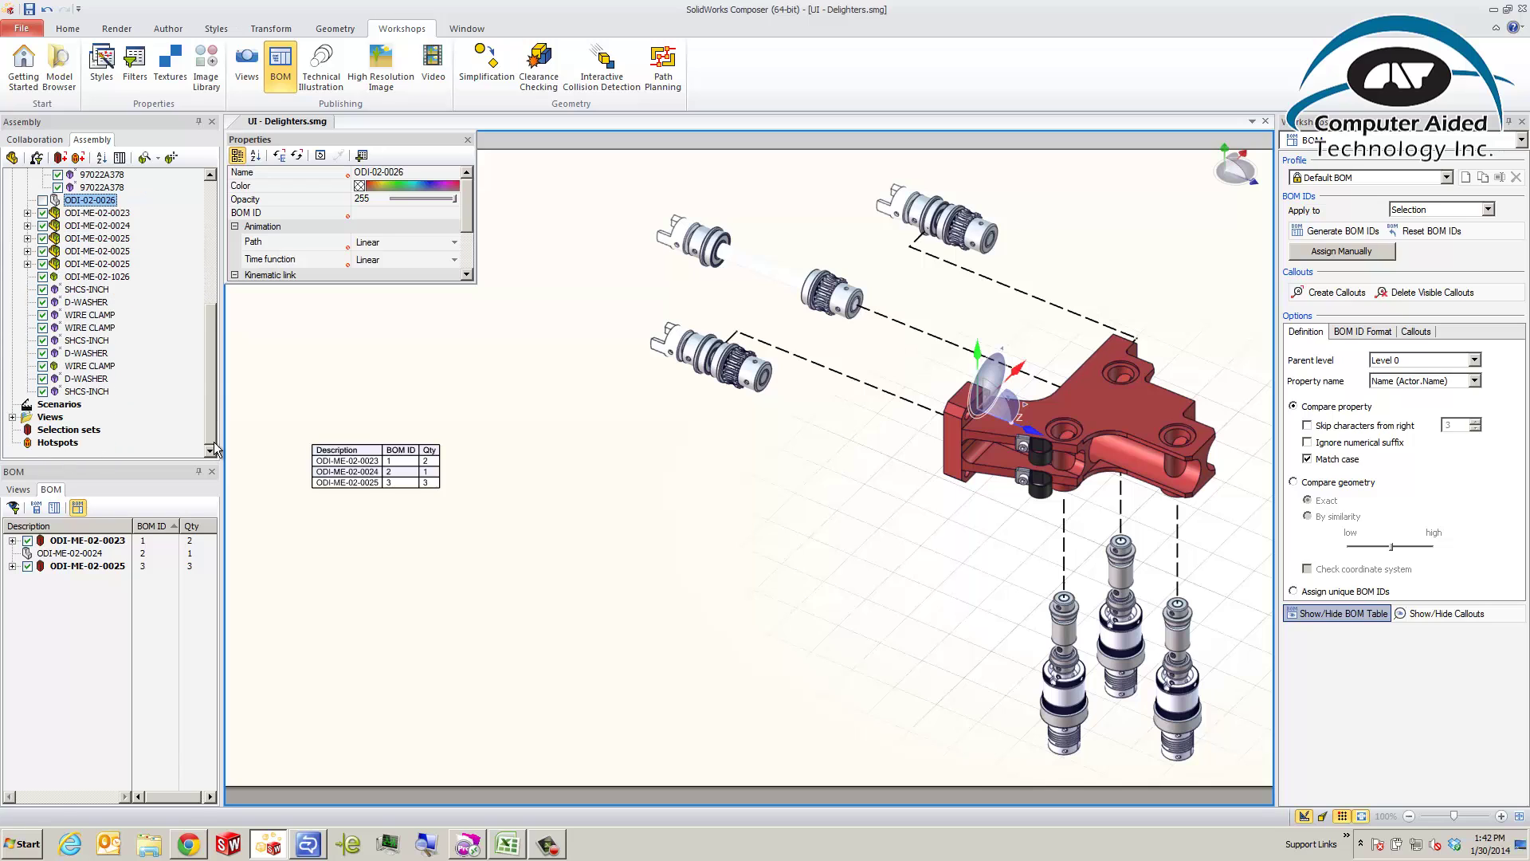
pyautogui.click(88, 290)
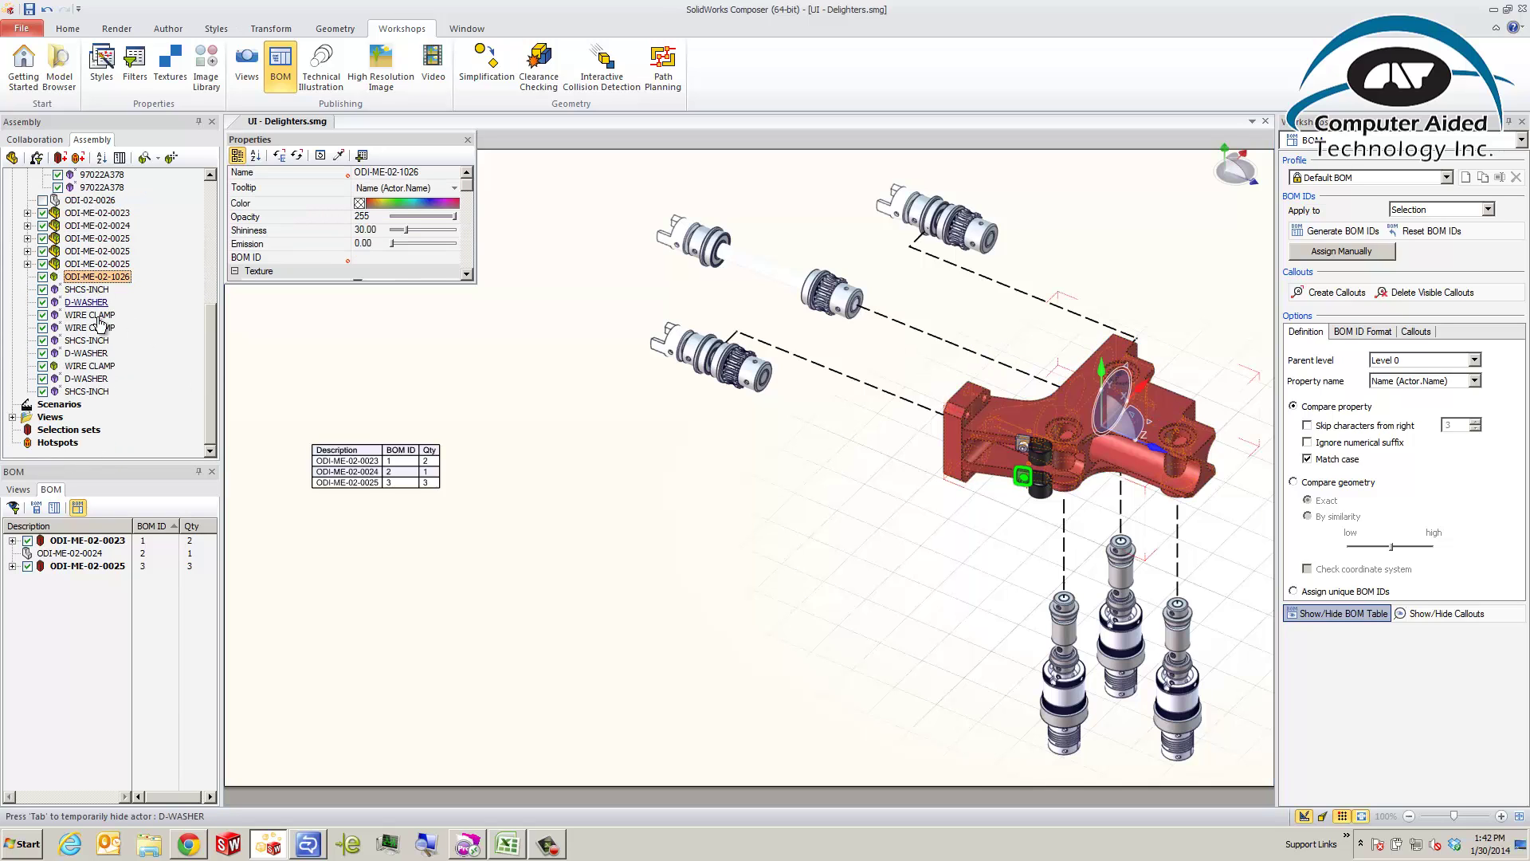
pyautogui.keyDown('shift'); pyautogui.click(97, 379); pyautogui.keyUp('shift')
pyautogui.moveTo(99, 385); pyautogui.dragTo(94, 204)
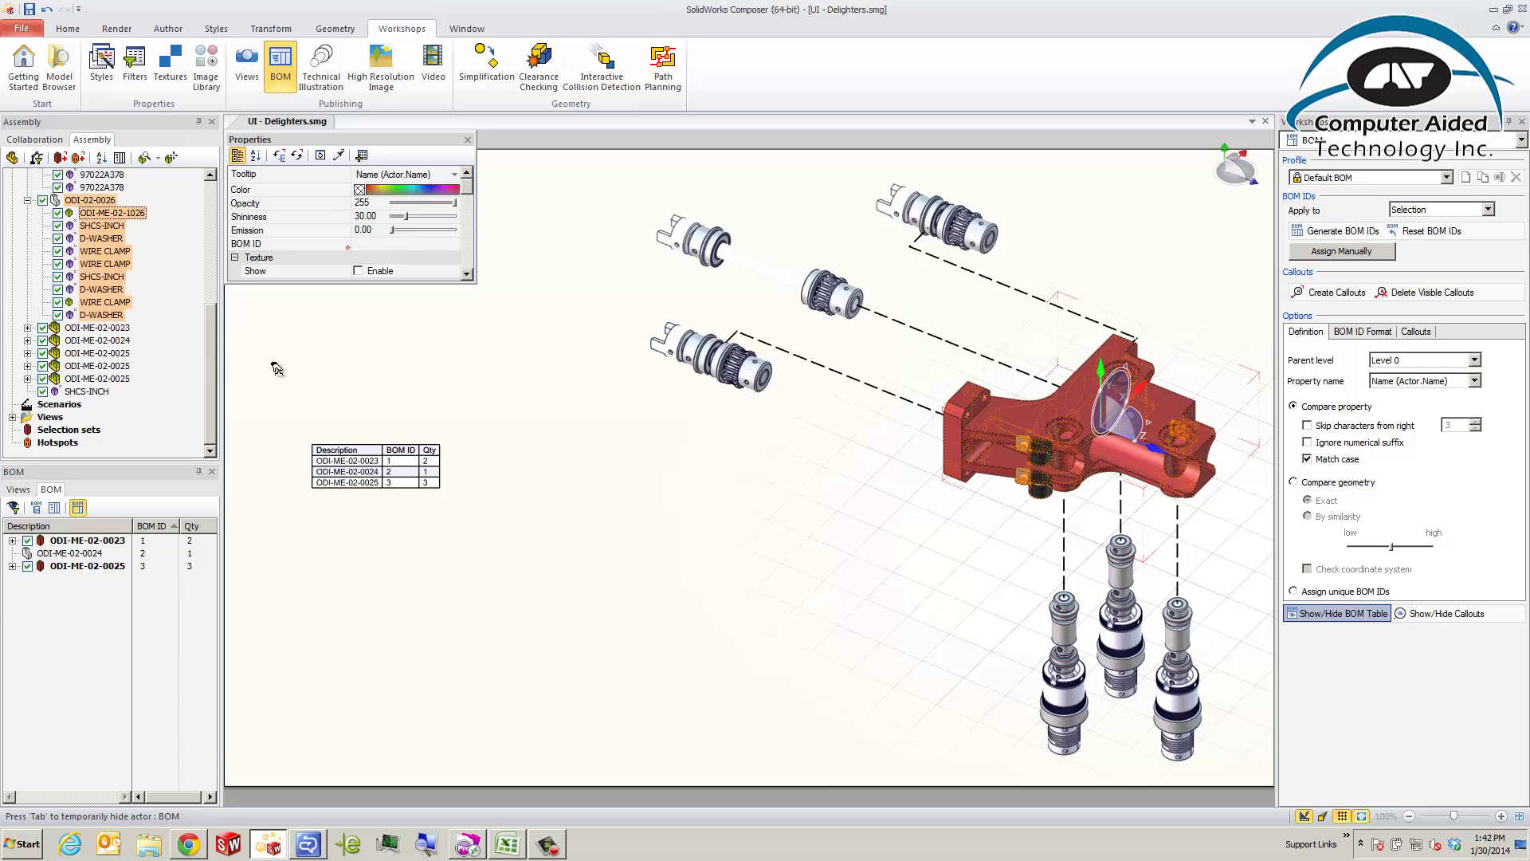
pyautogui.click(525, 365)
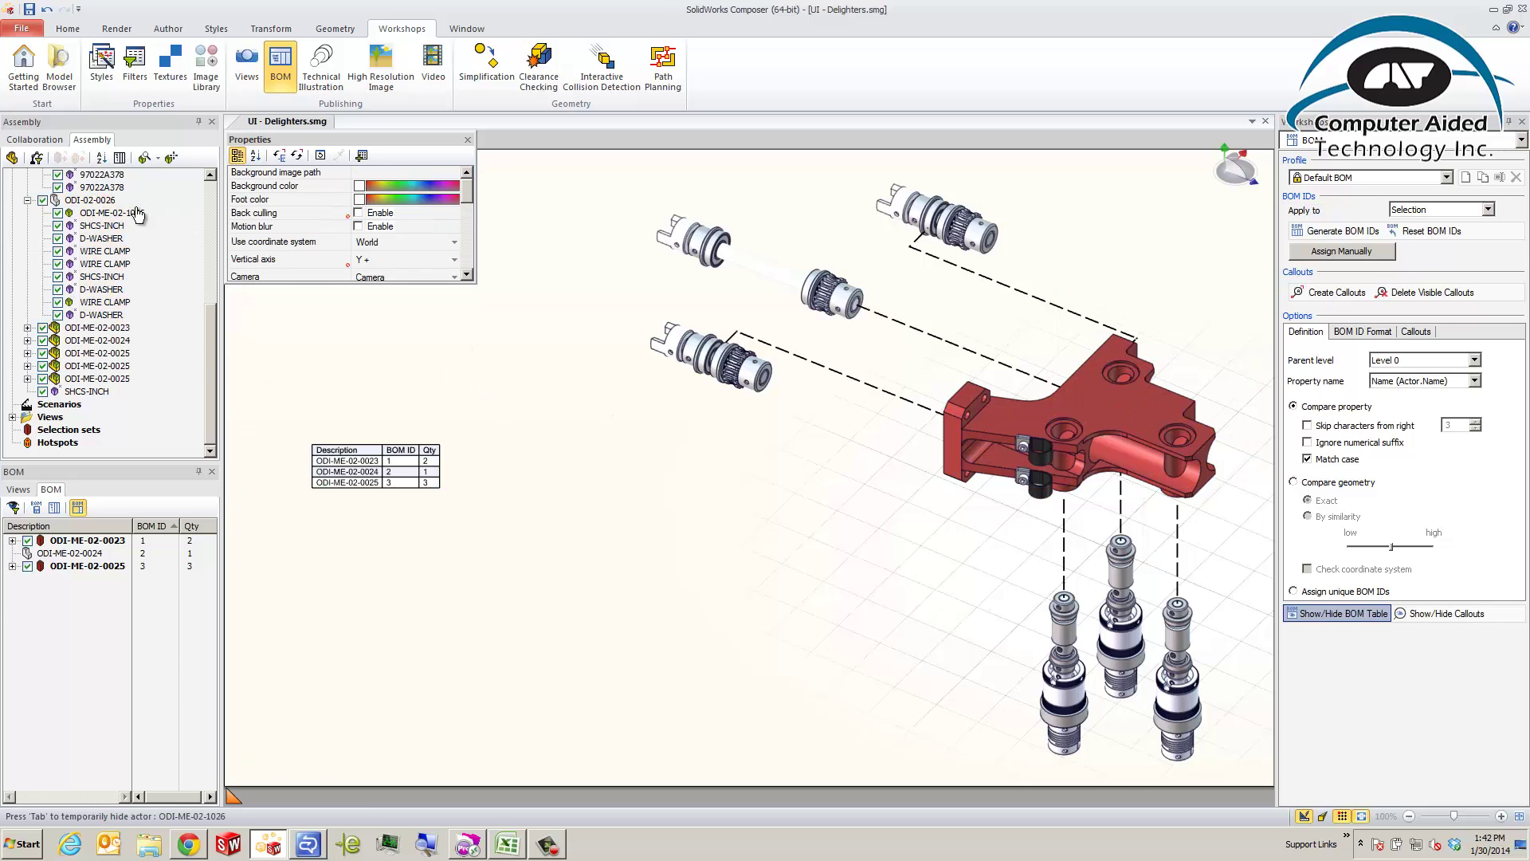
# Select ODI-02-0026 as an assembly in assembly selection mode, generate its BOM ID, and clear the selection.
pyautogui.click(89, 200)
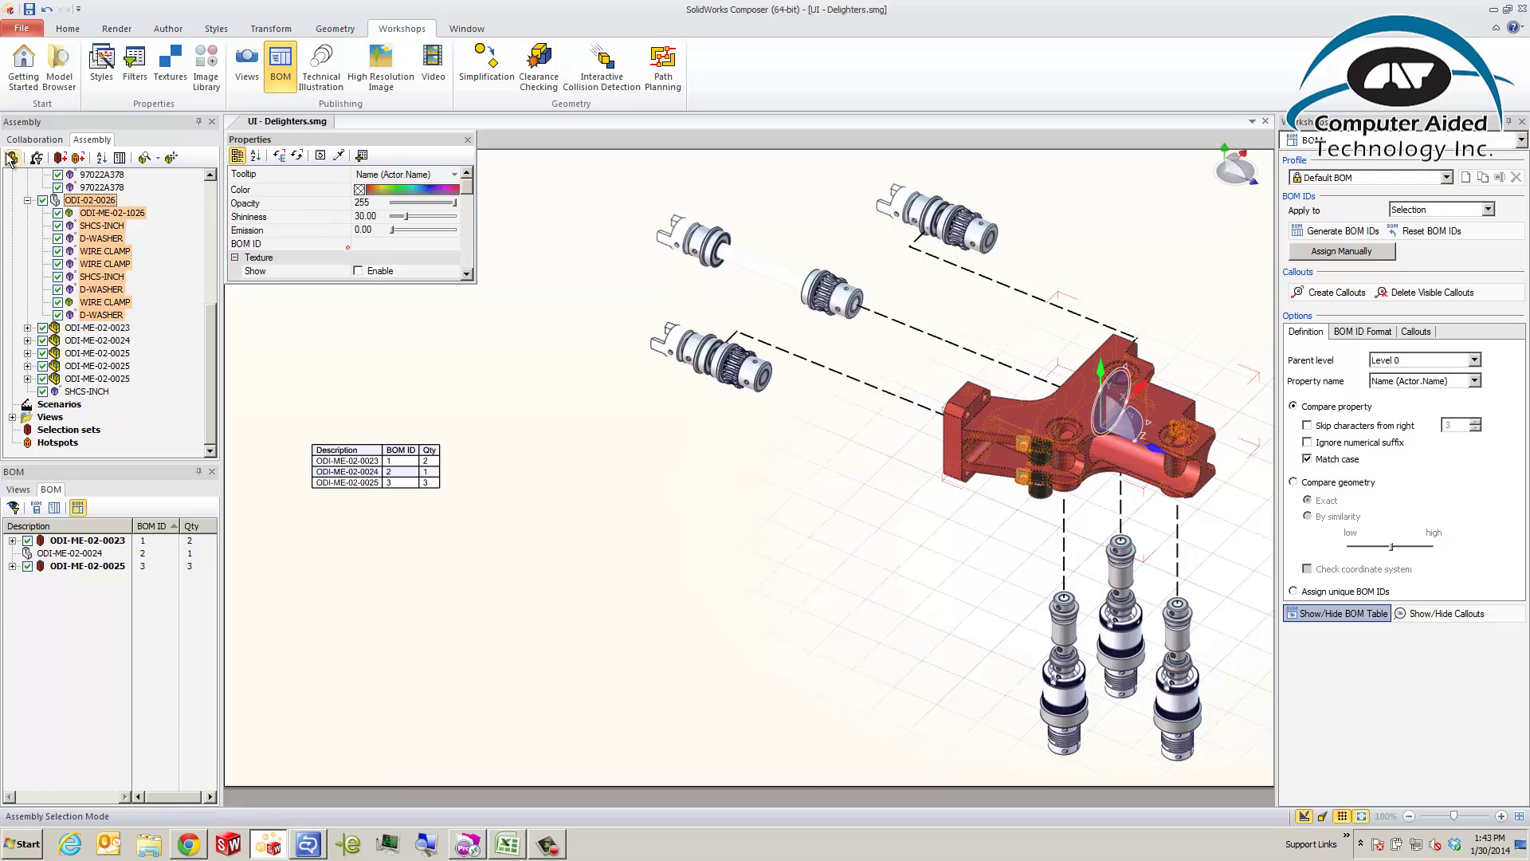
pyautogui.click(89, 200)
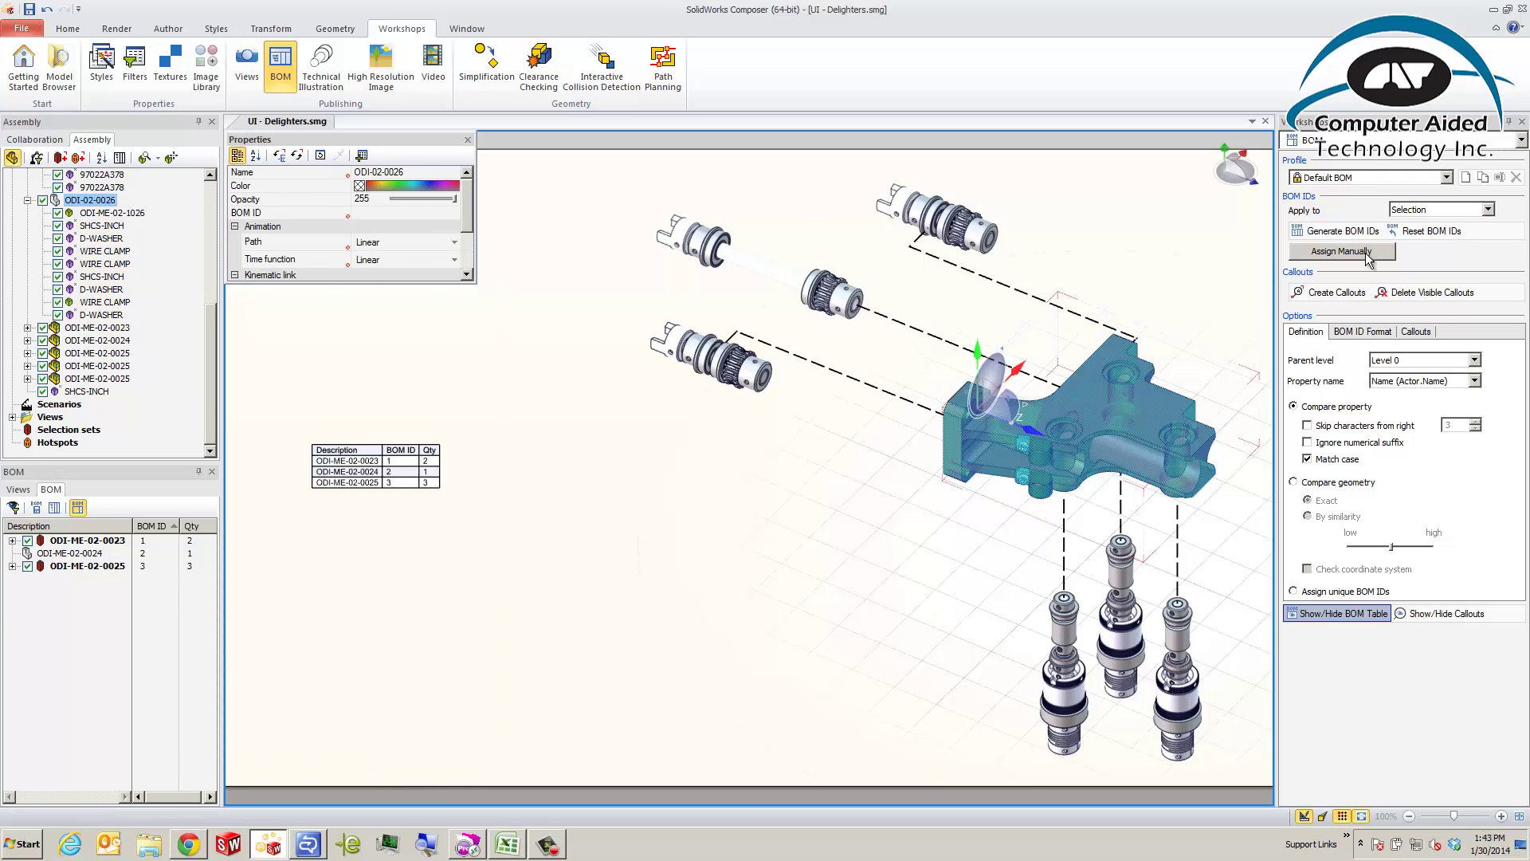
pyautogui.click(1342, 232)
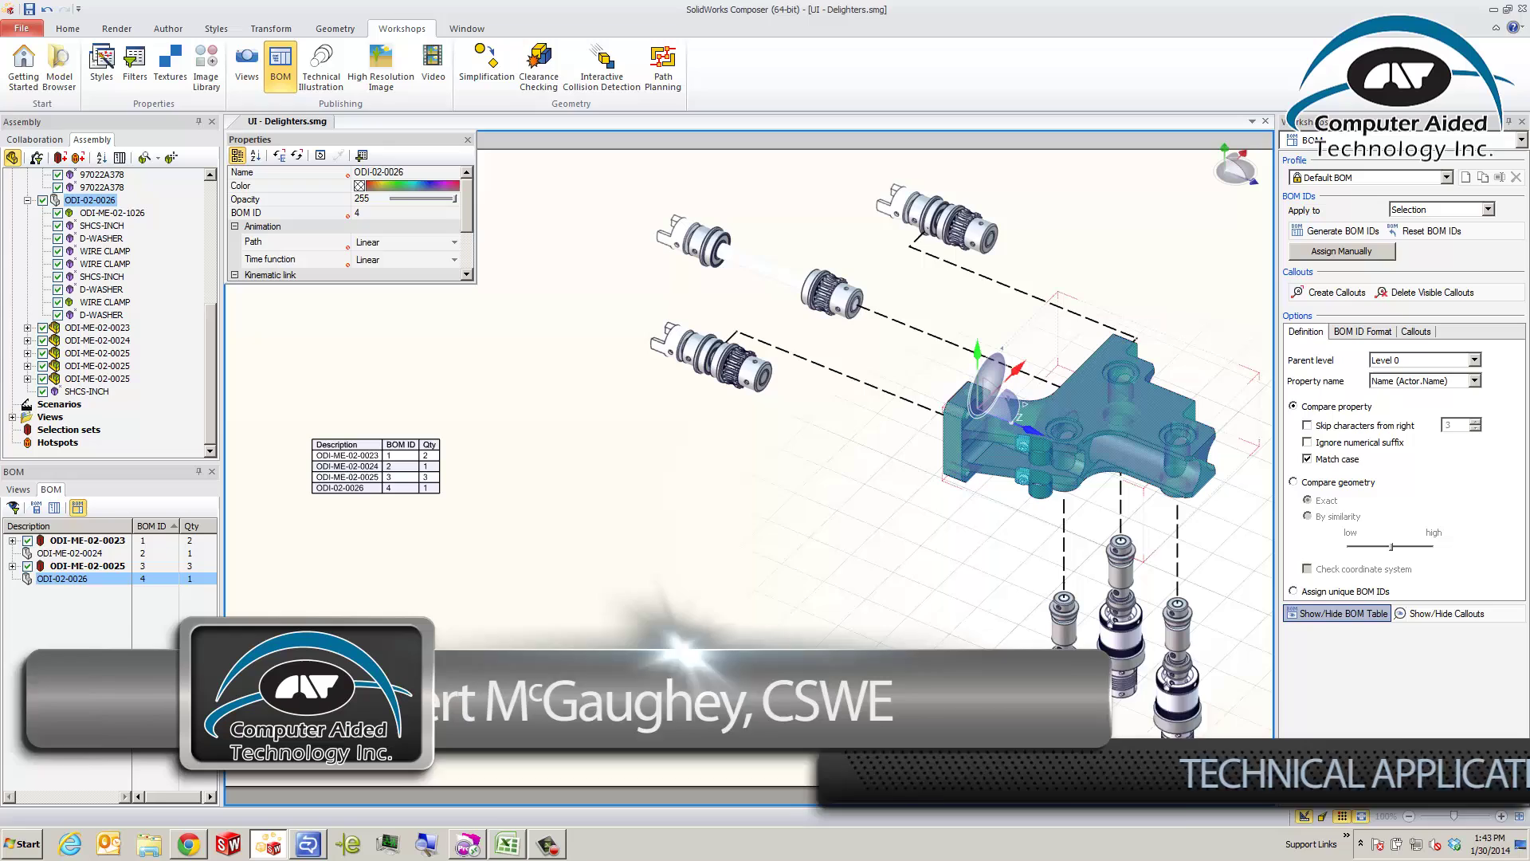
pyautogui.click(260, 335)
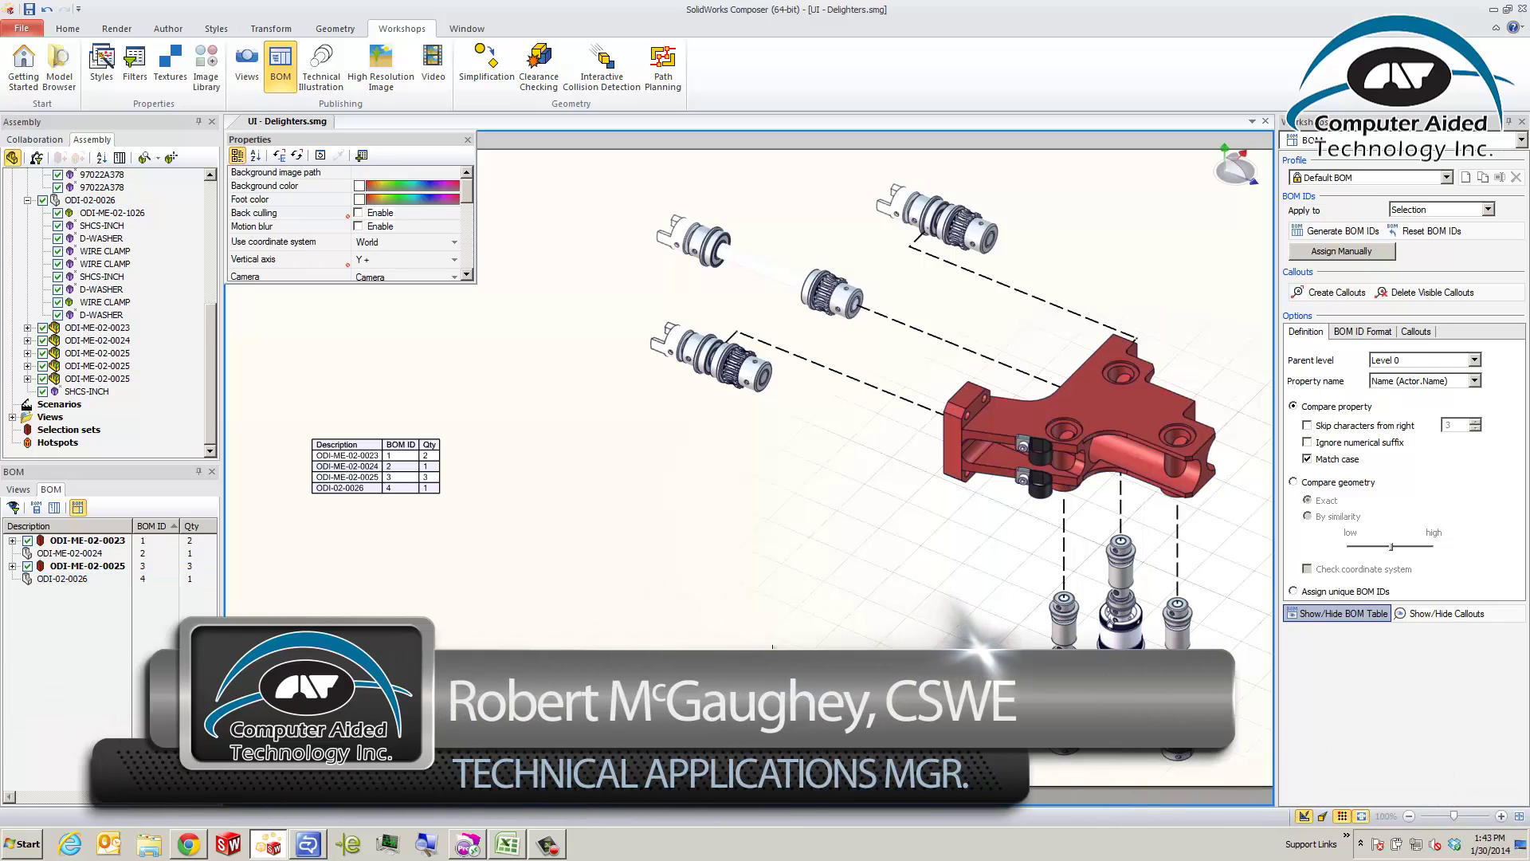